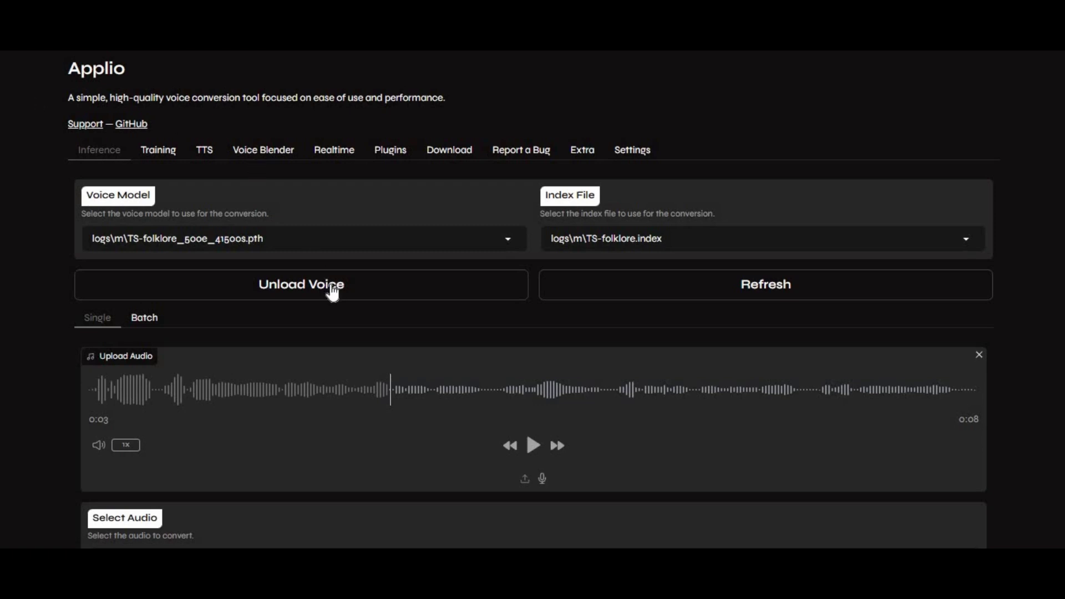
Step: Look through the available voice models and index files on the inference page
scroll(411, 345, "down", 6)
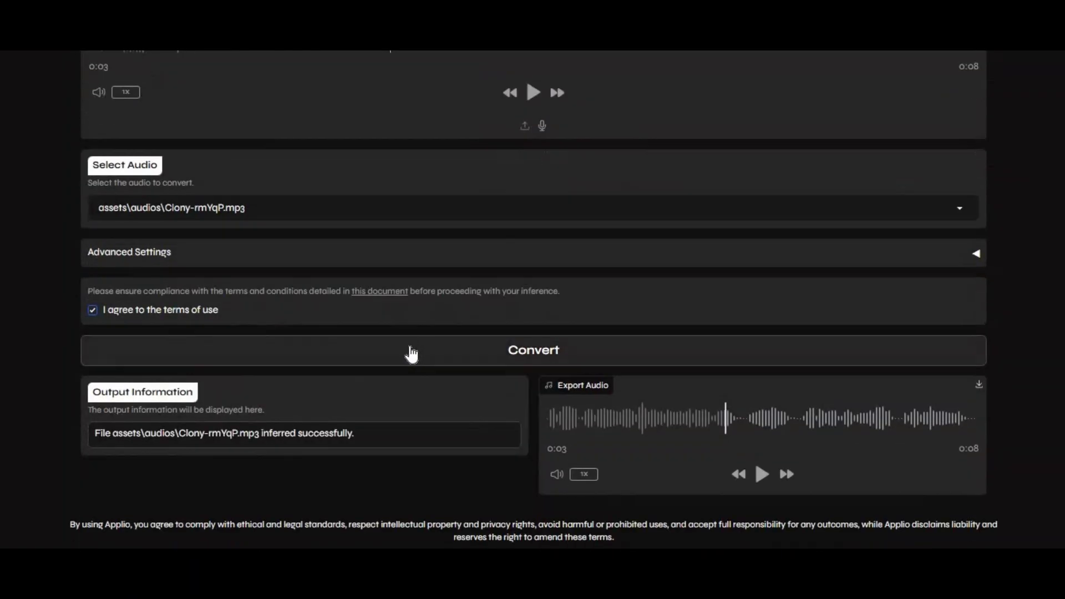
scroll(401, 341, "up", 6)
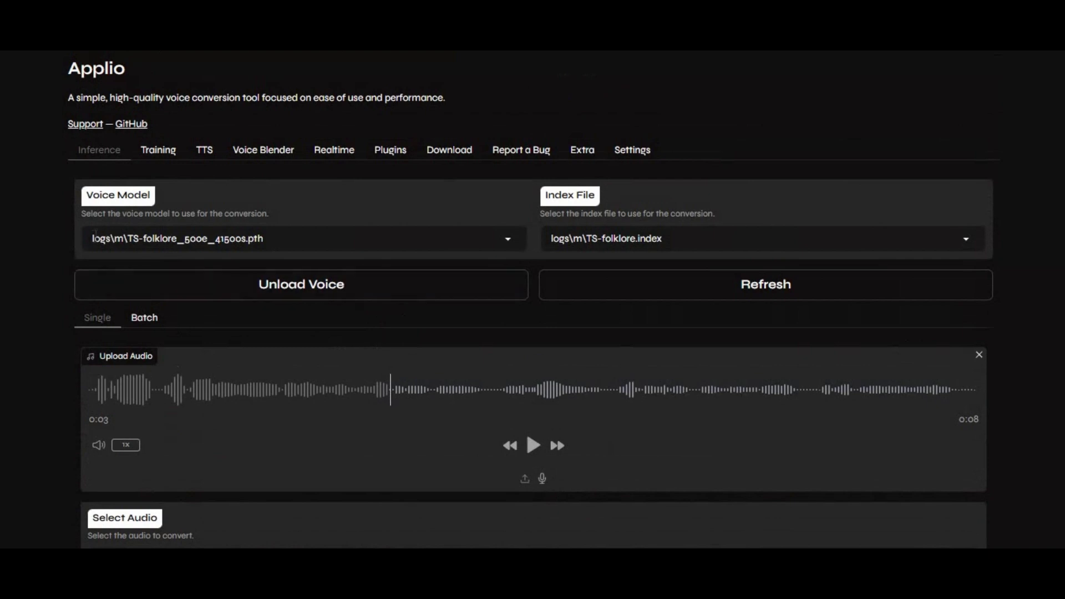
left_click_drag(94, 238, 319, 238)
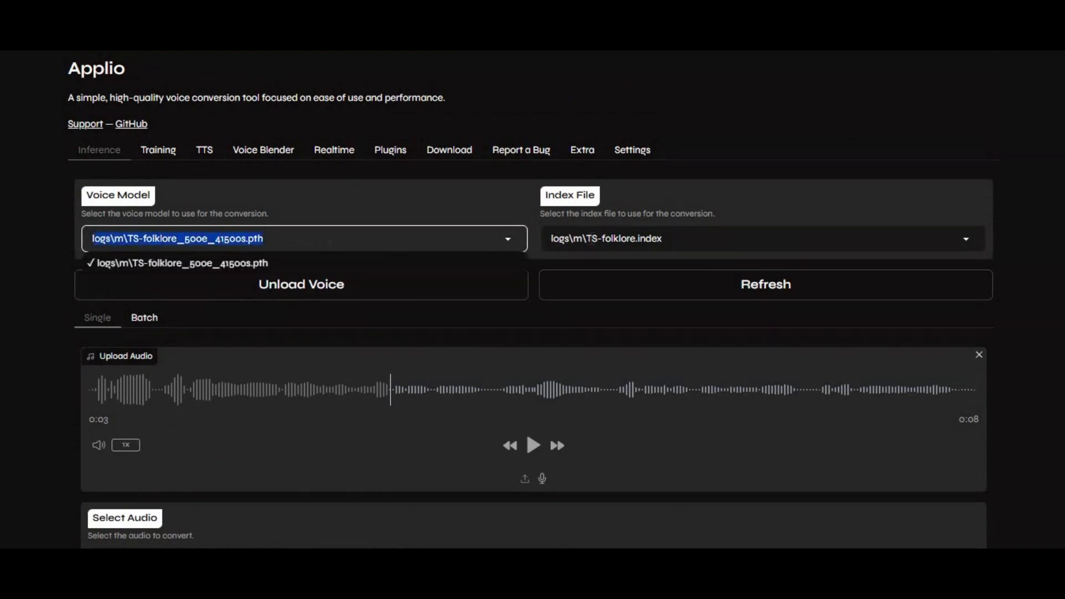
left_click(695, 245)
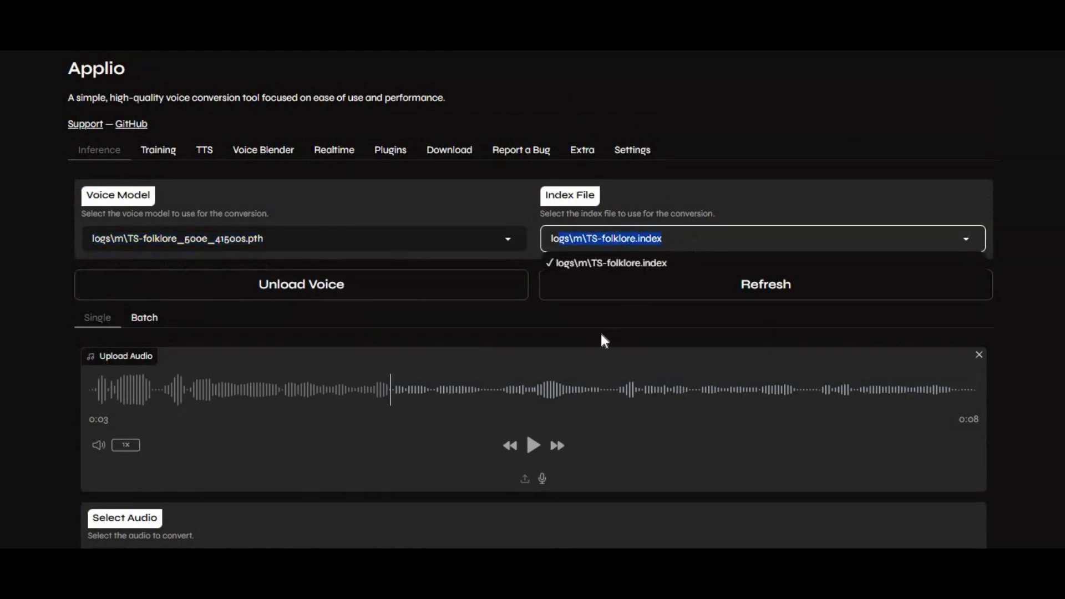
scroll(602, 334, "down", 6)
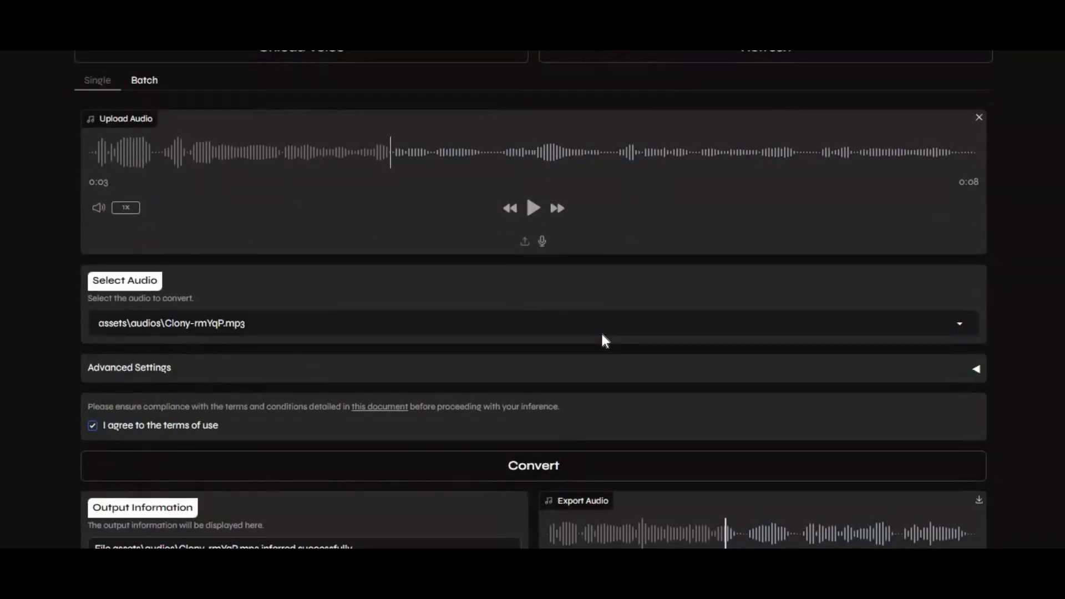
scroll(602, 332, "up", 6)
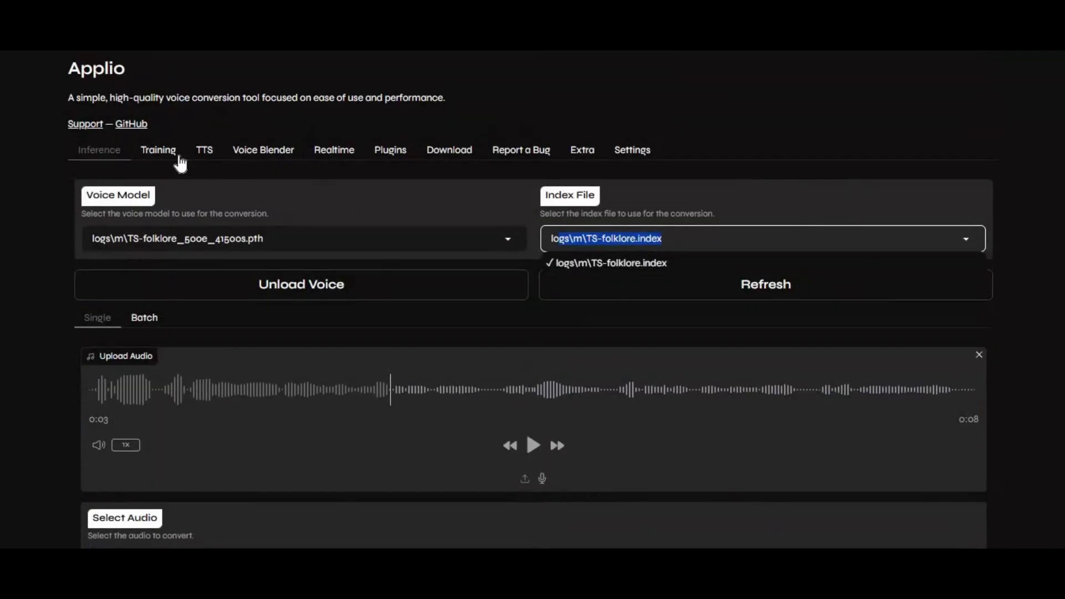
Step: Visit the TTS and Realtime pages, then move to the Training page and review its panels
left_click(216, 158)
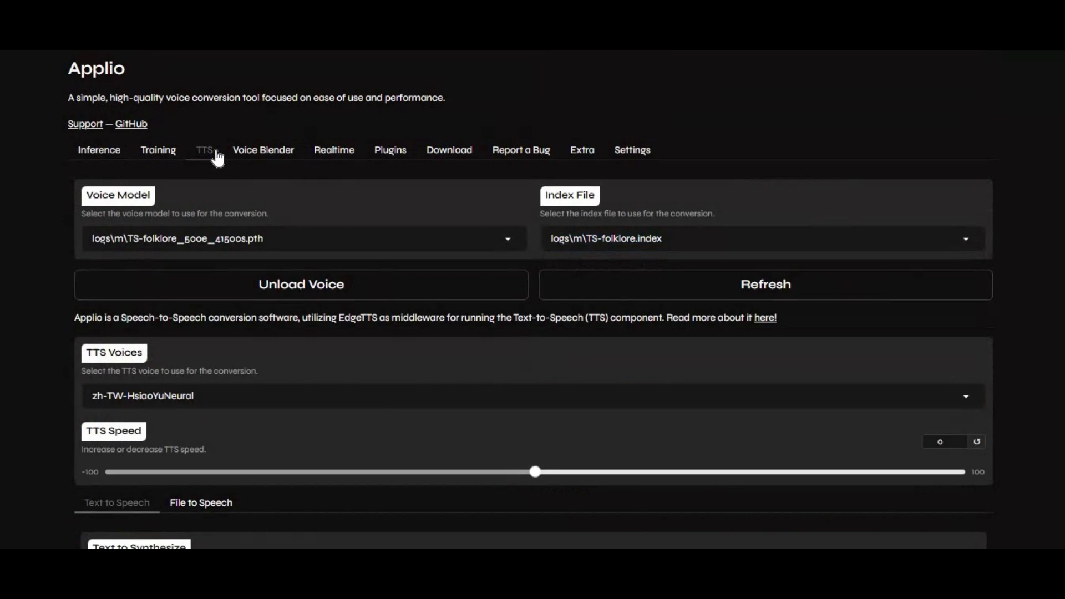
left_click(339, 153)
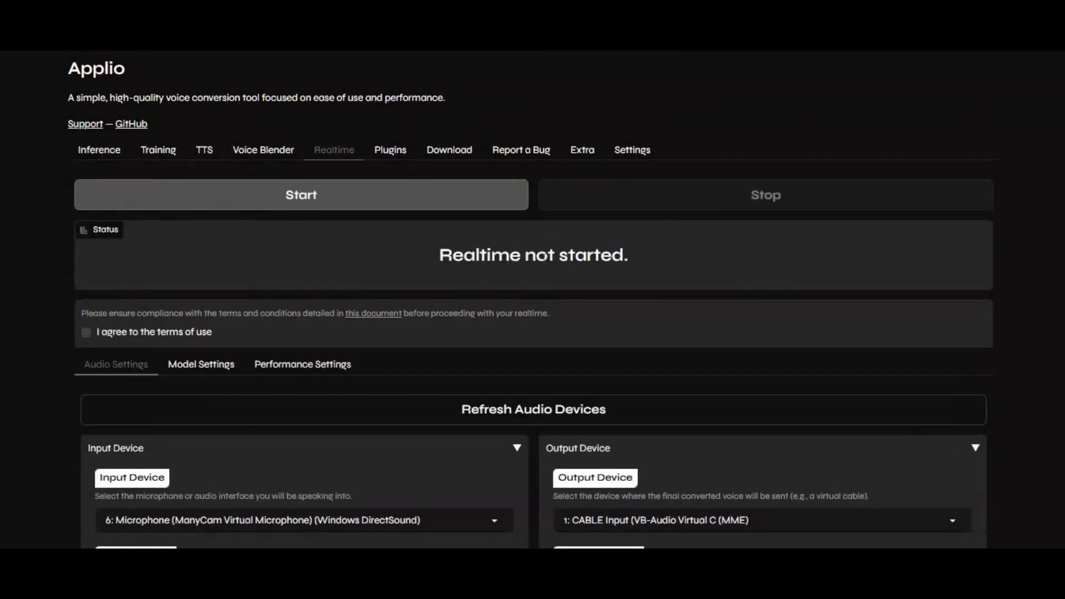
scroll(473, 282, "down", 5)
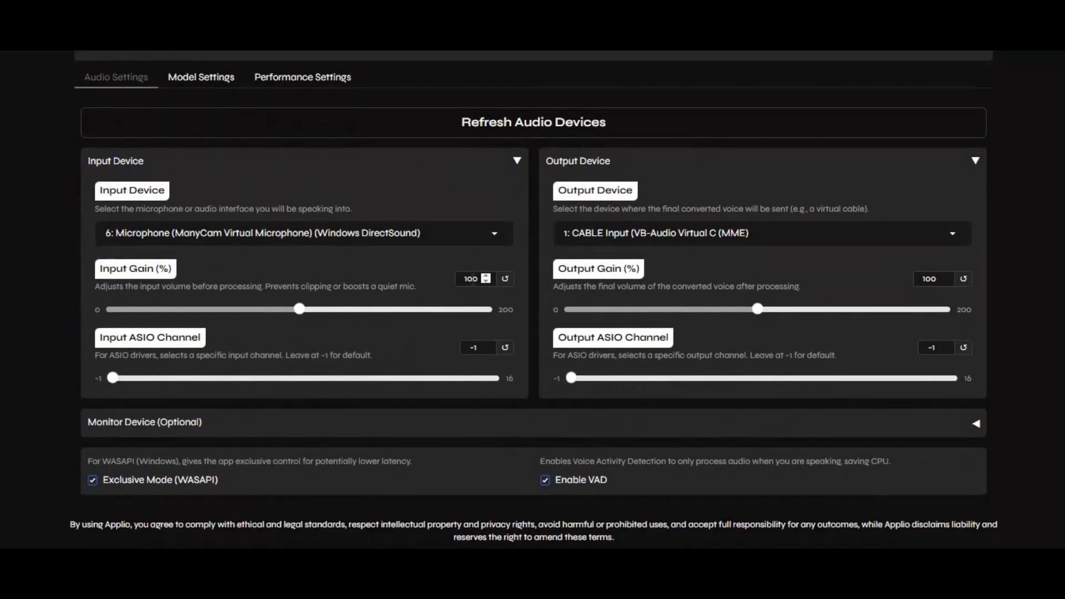
scroll(476, 280, "up", 5)
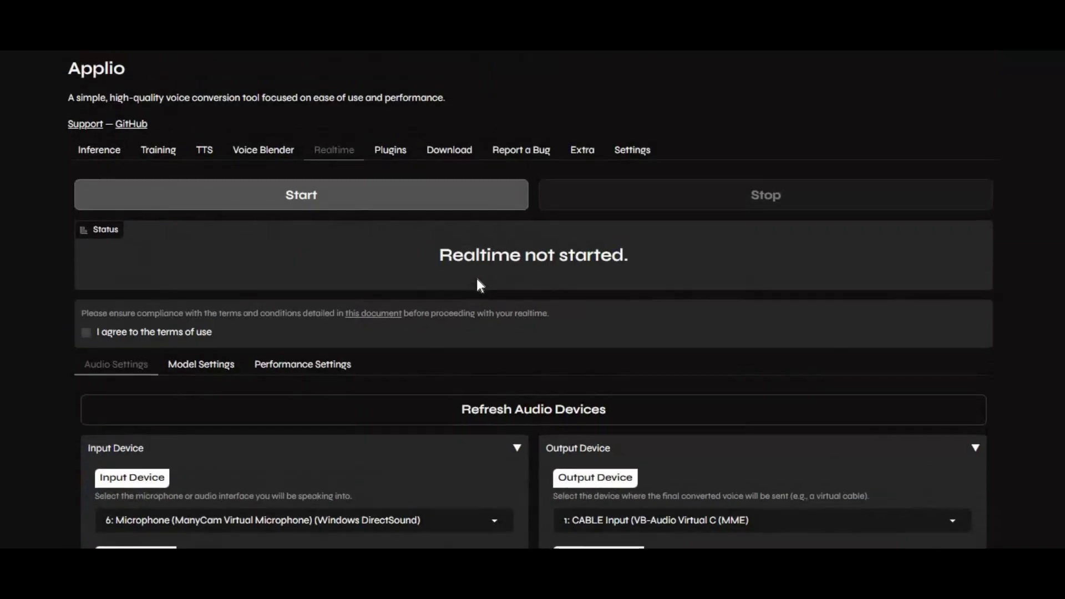
left_click(158, 153)
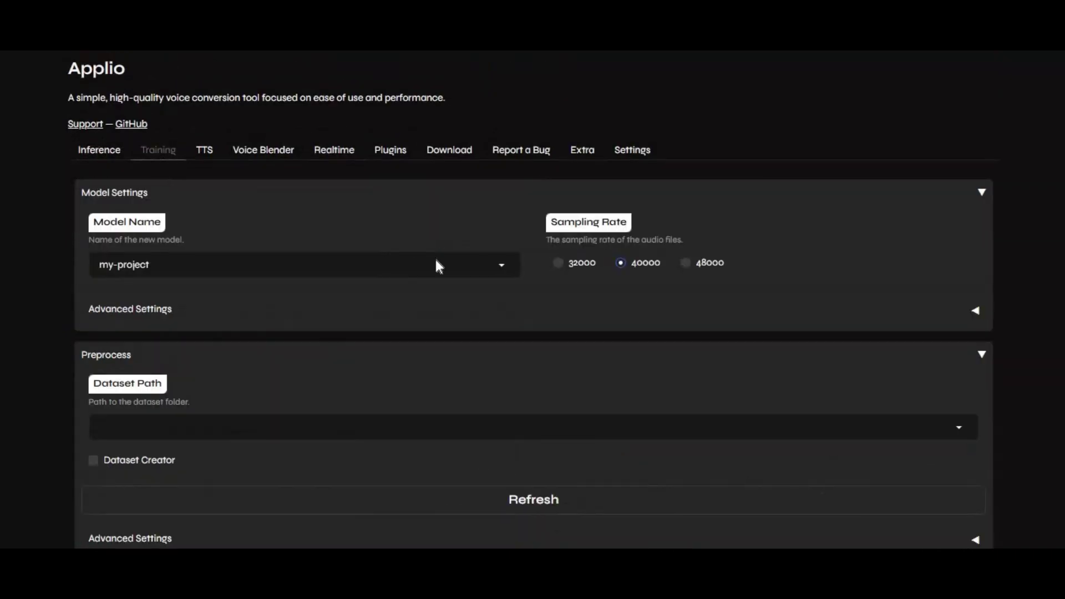
scroll(435, 263, "down", 10)
scroll(434, 260, "up", 10)
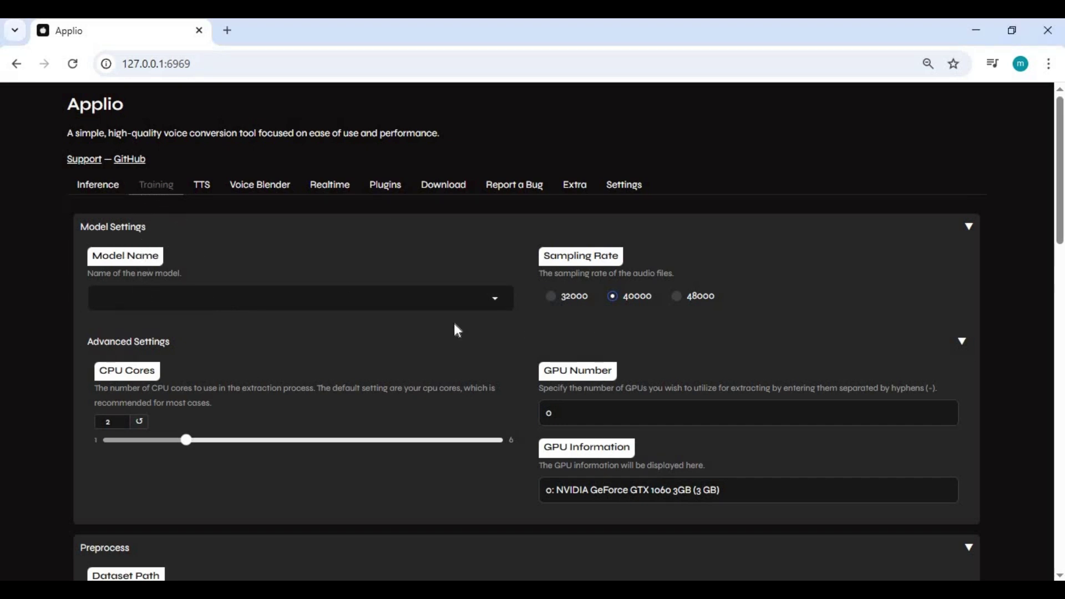
Step: Name the new model 'mott' and keep the 40000 sampling rate
left_click(141, 302)
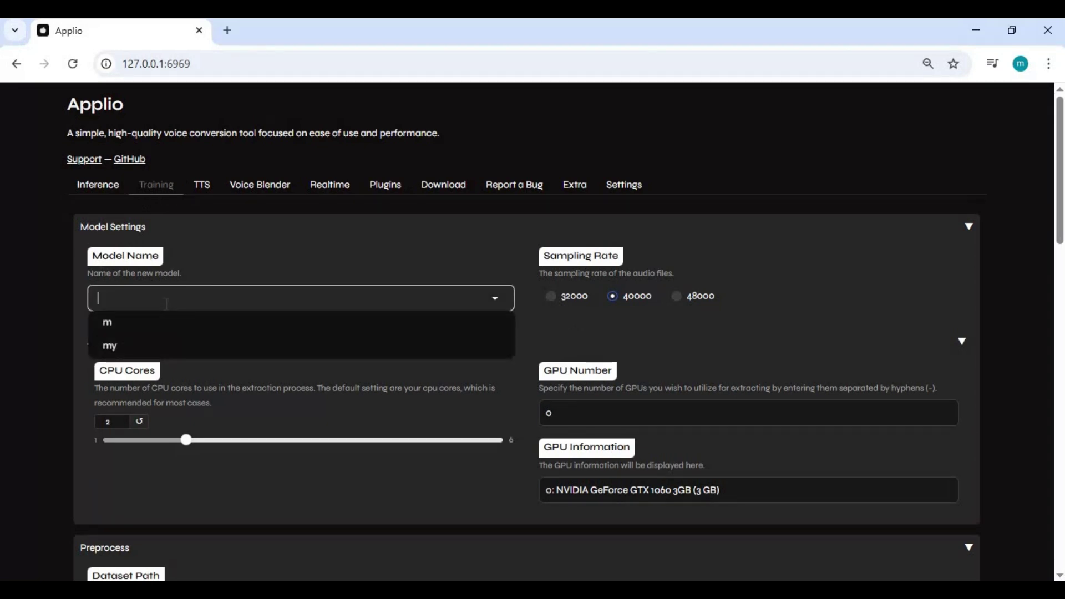
type("mott")
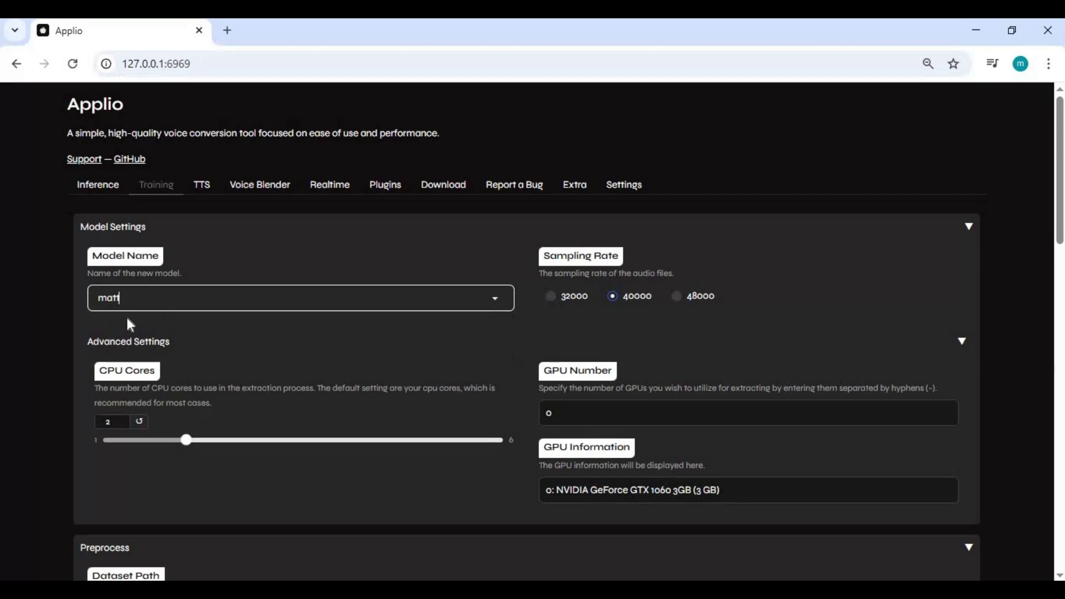
left_click(614, 296)
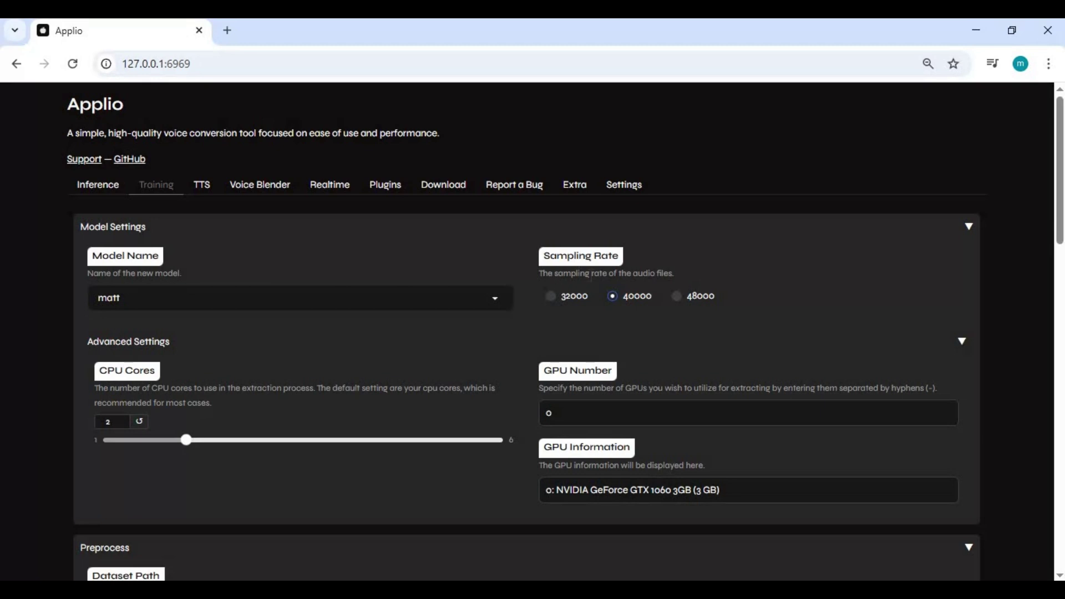
Step: Set CPU cores to 2 and check the GPU number is 0
scroll(293, 314, "down", 1)
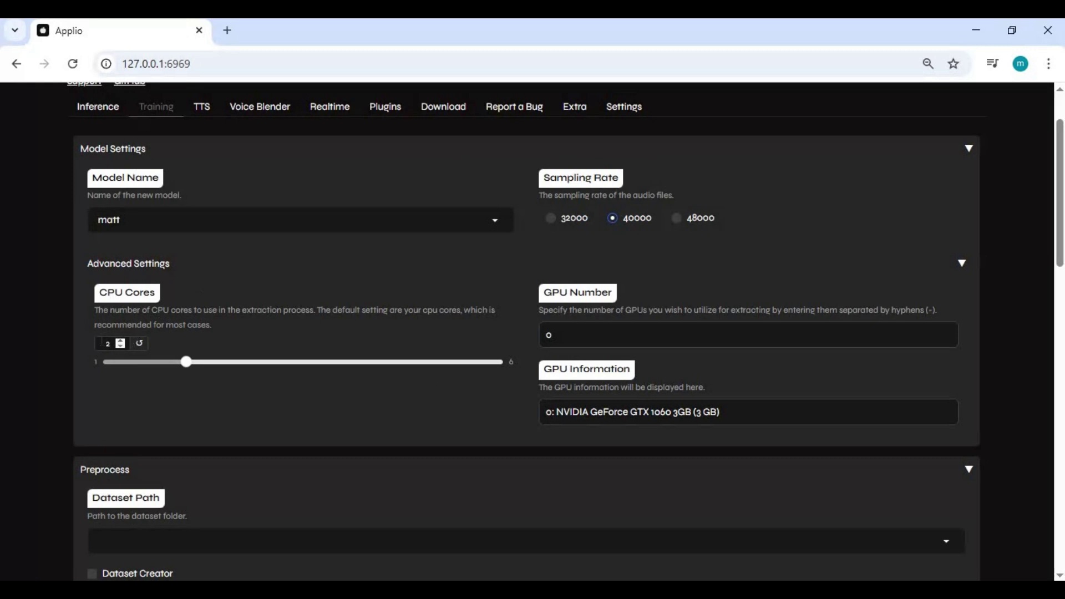
double_click(115, 344)
type("2")
double_click(541, 335)
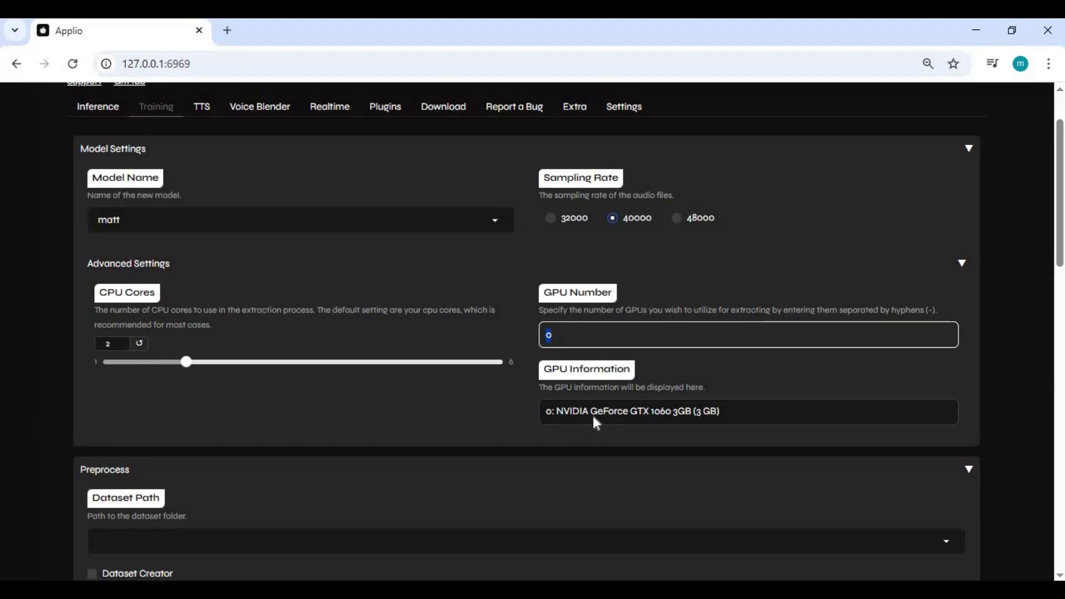
Step: Start the dataset path and bring up the File Explorer windows from the taskbar
scroll(316, 361, "down", 3)
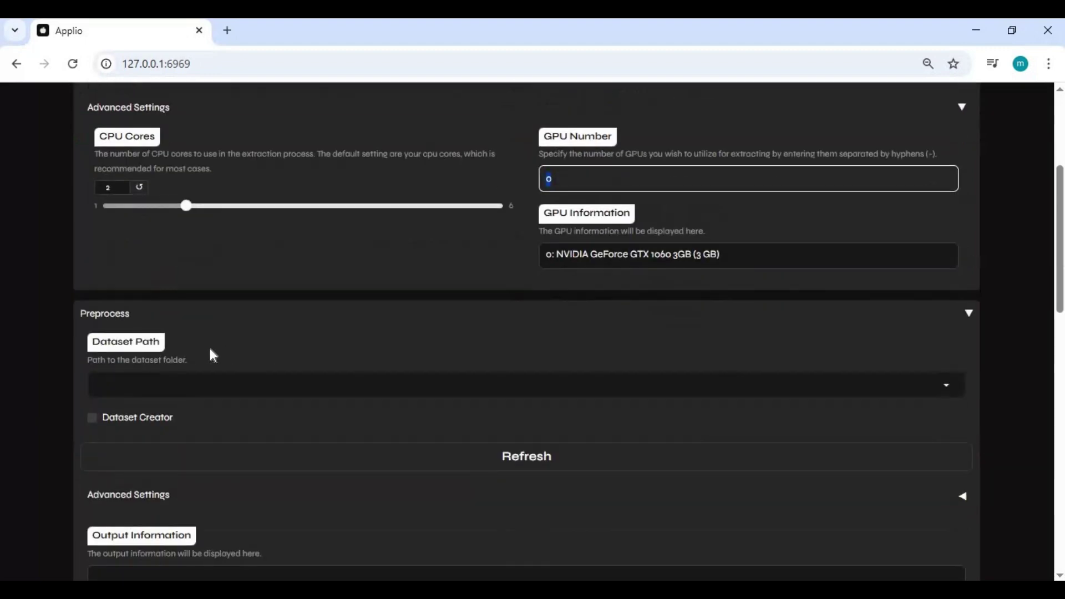
left_click(165, 384)
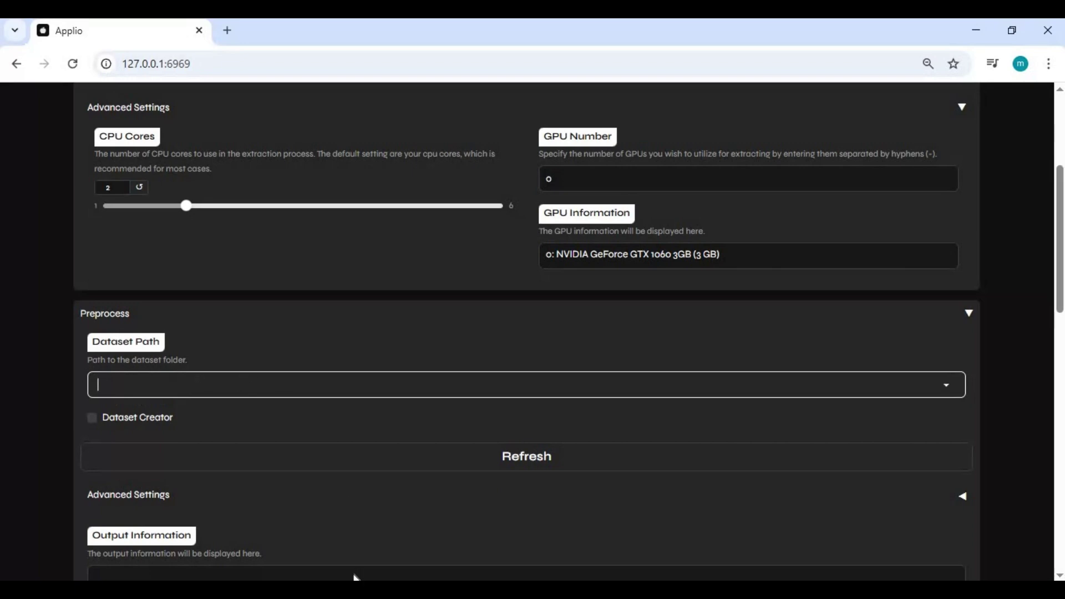
left_click(344, 589)
Step: Bring the dataset folder window forward and inspect the inner dataset folder's contents
left_click(233, 521)
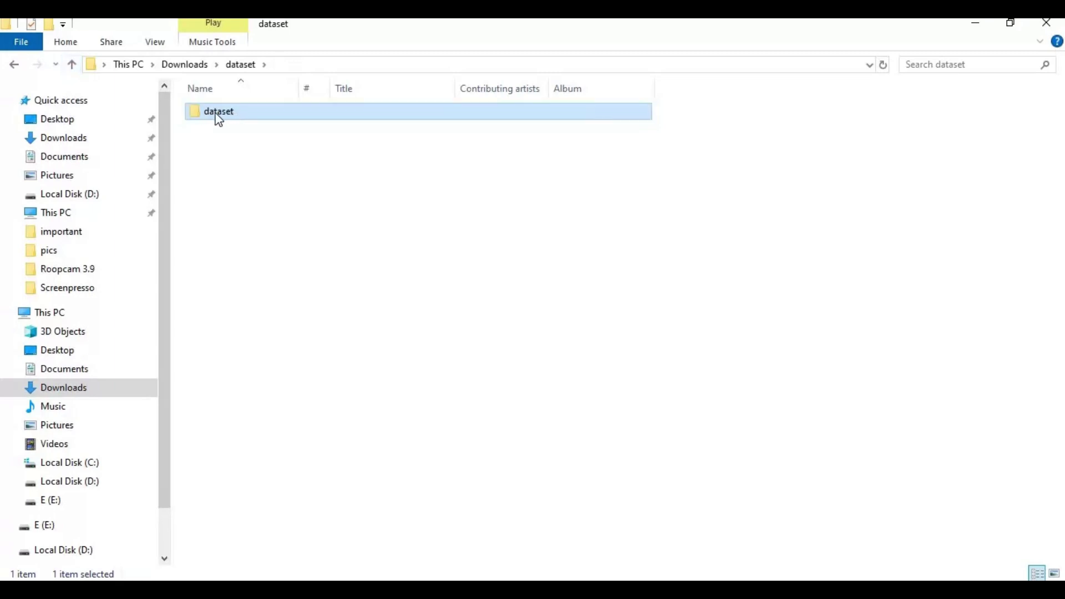
left_click(226, 111)
left_click(202, 114)
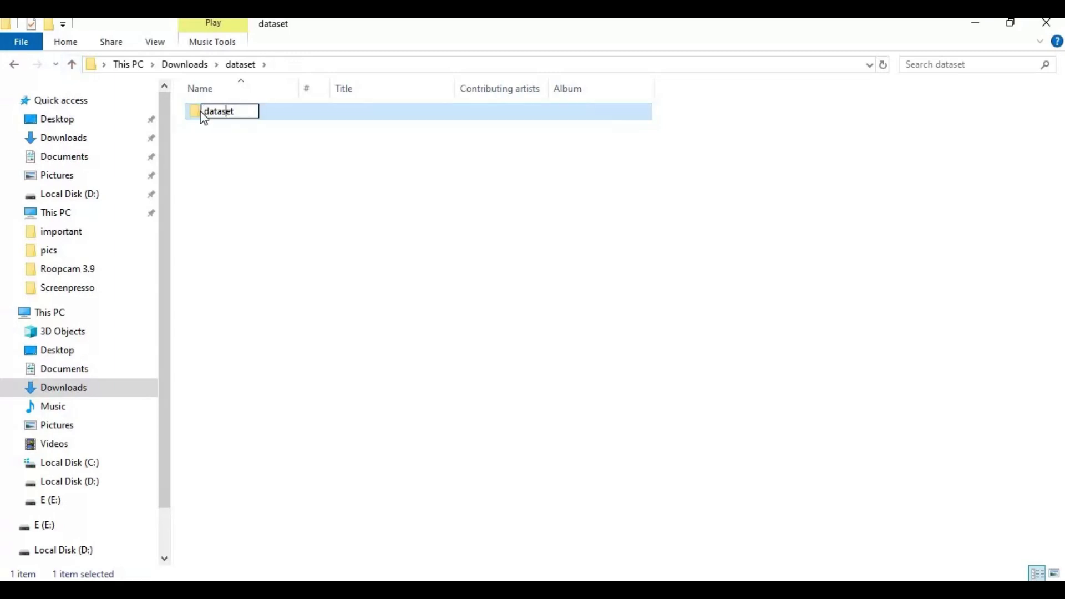
double_click(198, 111)
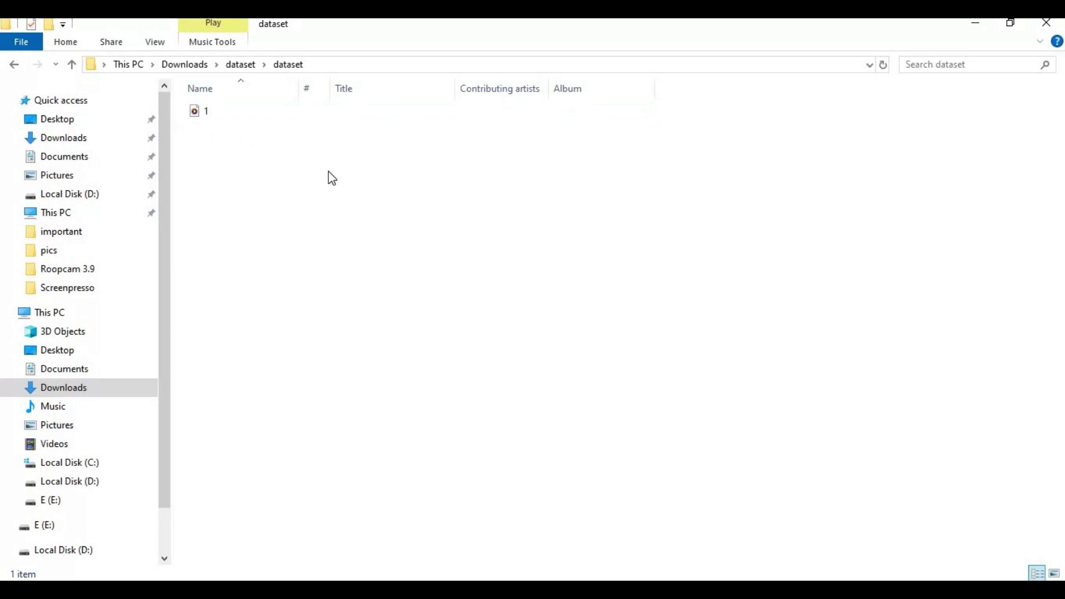
left_click(71, 65)
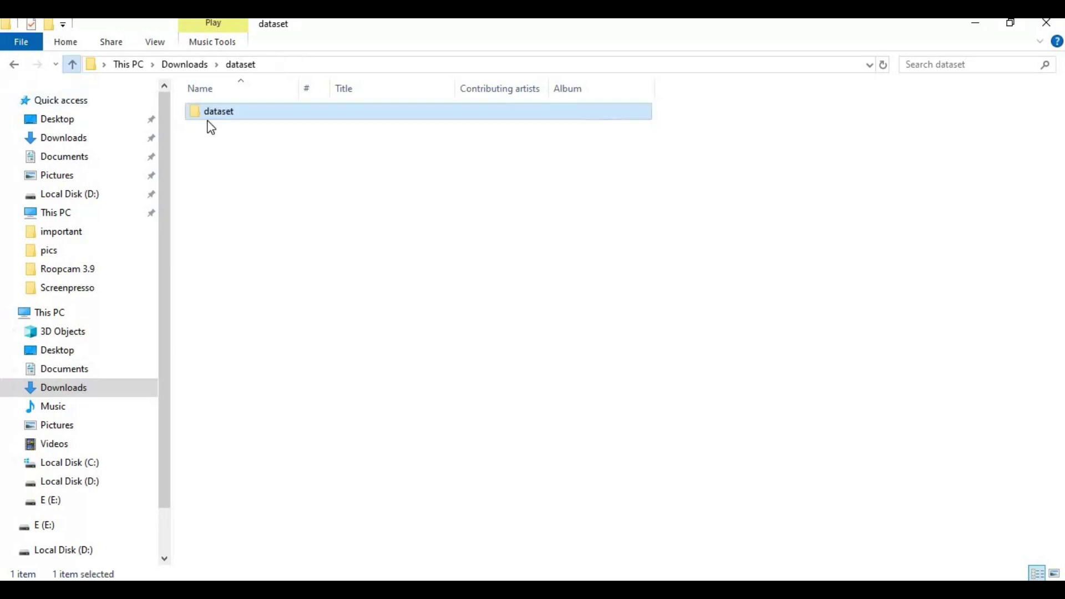
Step: Compress the inner dataset folder into an archive
right_click(215, 113)
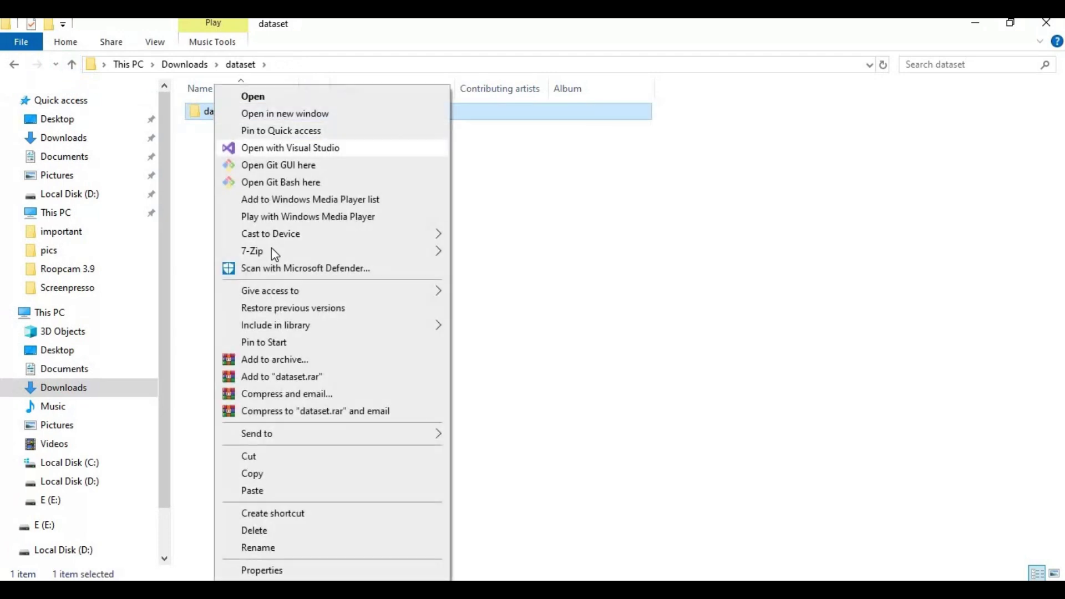
mouse_move(272, 254)
left_click(491, 252)
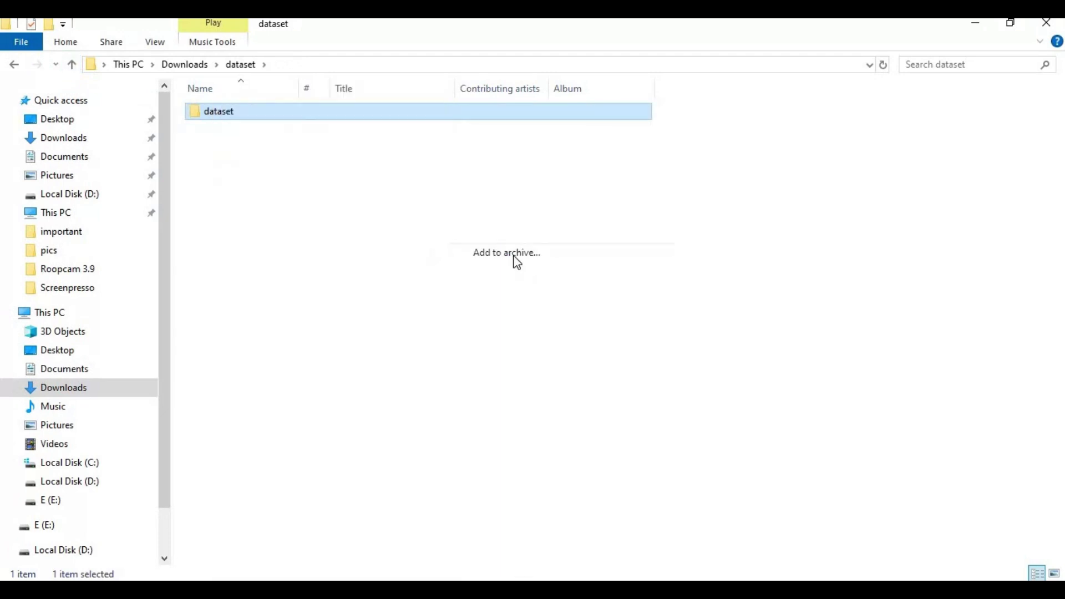
left_click(577, 494)
Step: Copy the dataset archive's full path and return to Applio
left_click(224, 147)
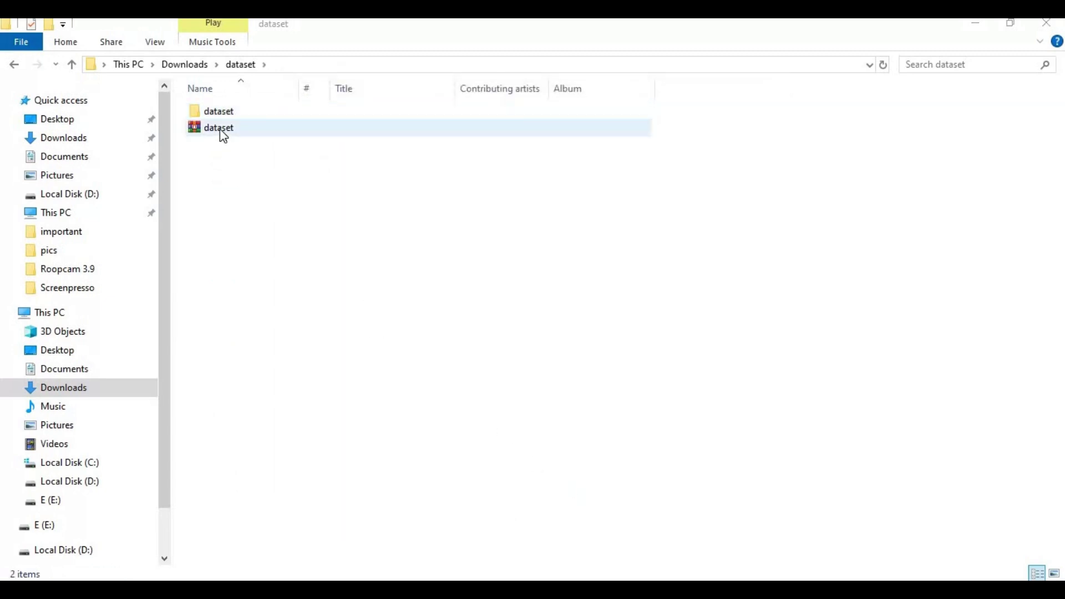
left_click(222, 134)
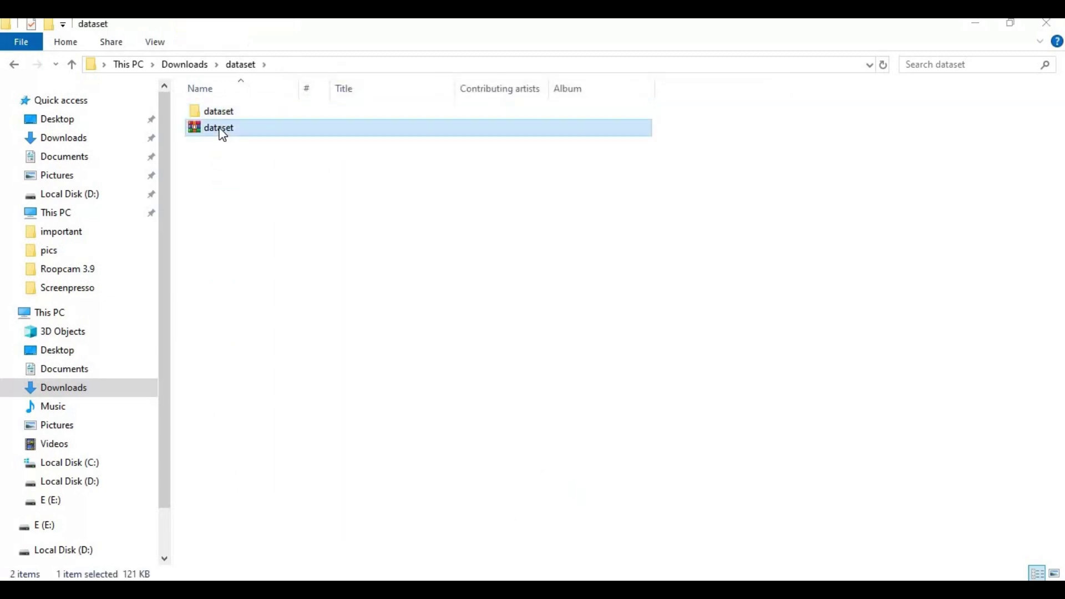
right_click(222, 136)
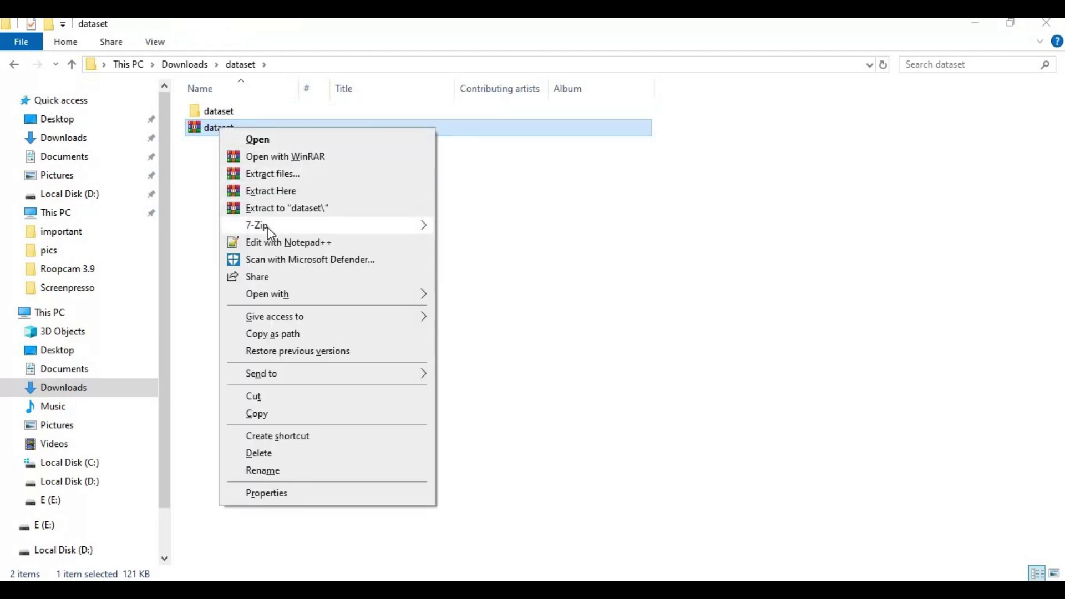
mouse_move(267, 227)
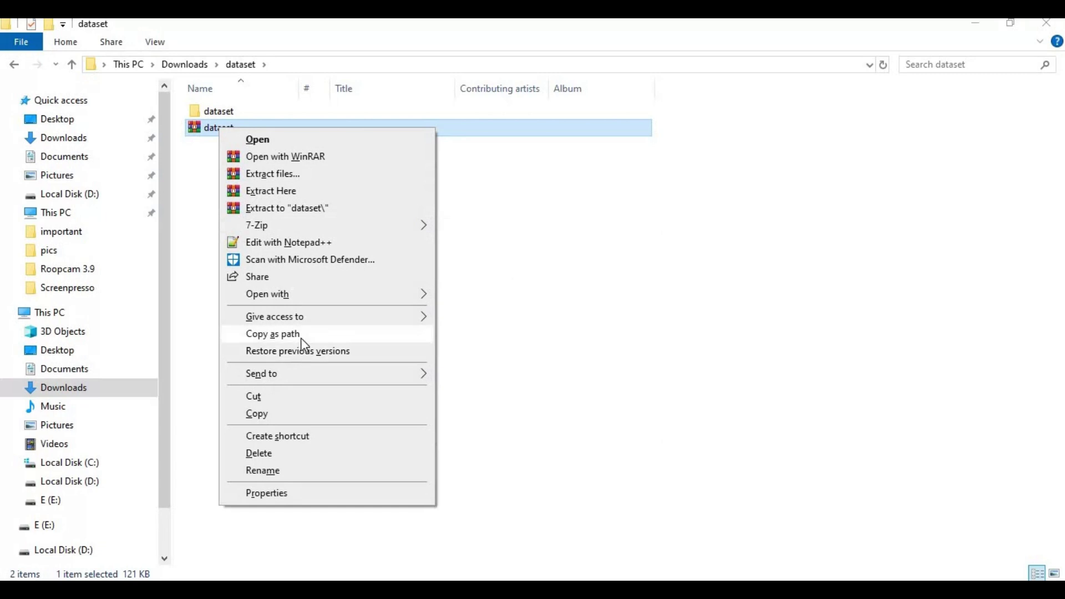
left_click(300, 336)
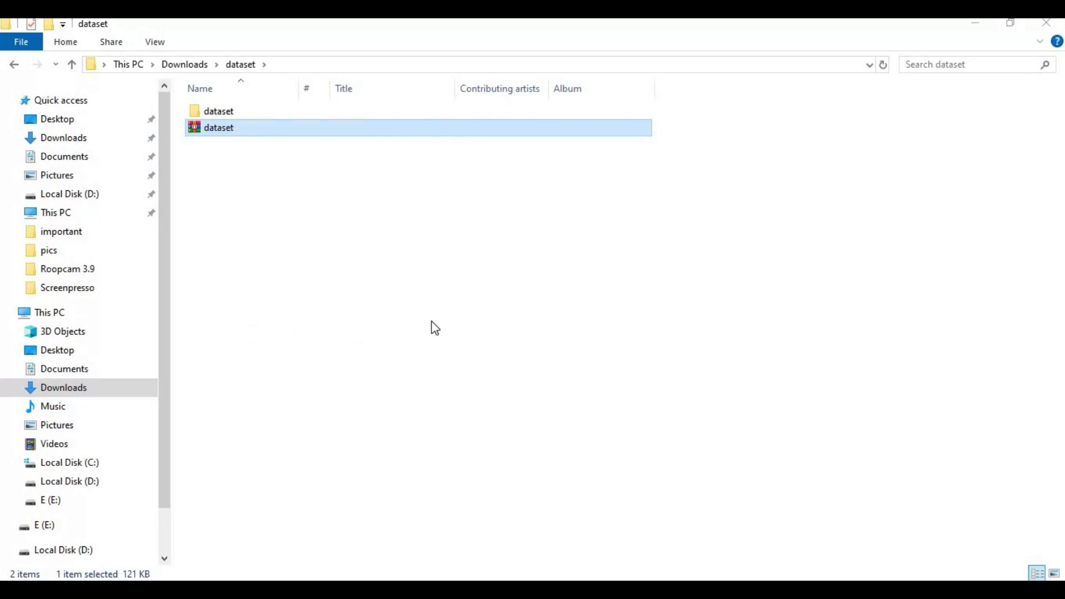
left_click(361, 591)
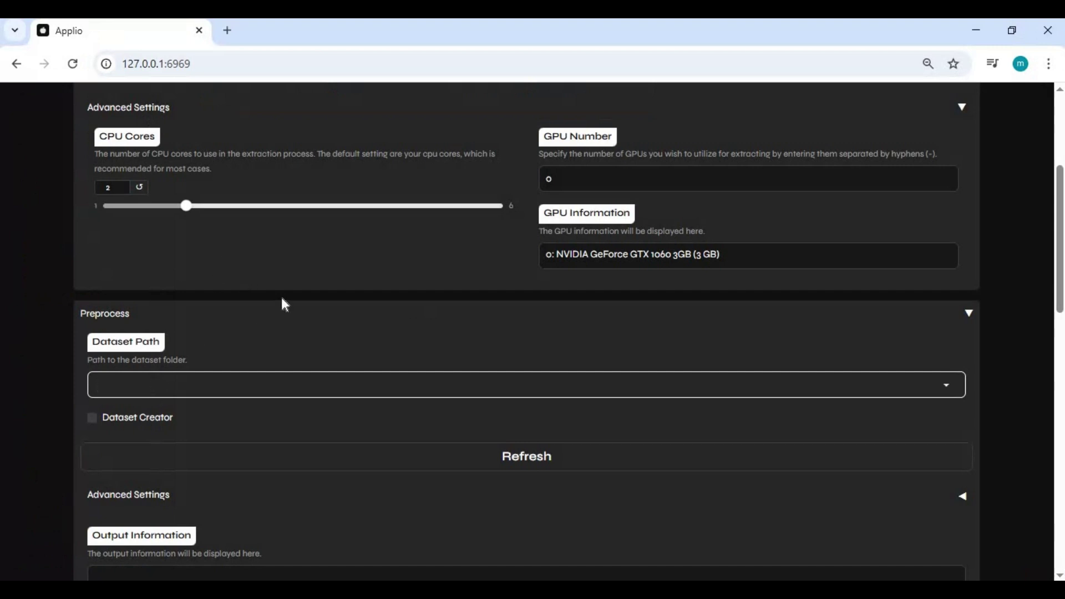
Step: Paste the dataset.7z path as Dataset Path and run Preprocess Dataset until it succeeds
type("\"C:\\Users\\ggrov\\Downloads\\dataset\\dataset.7z\"")
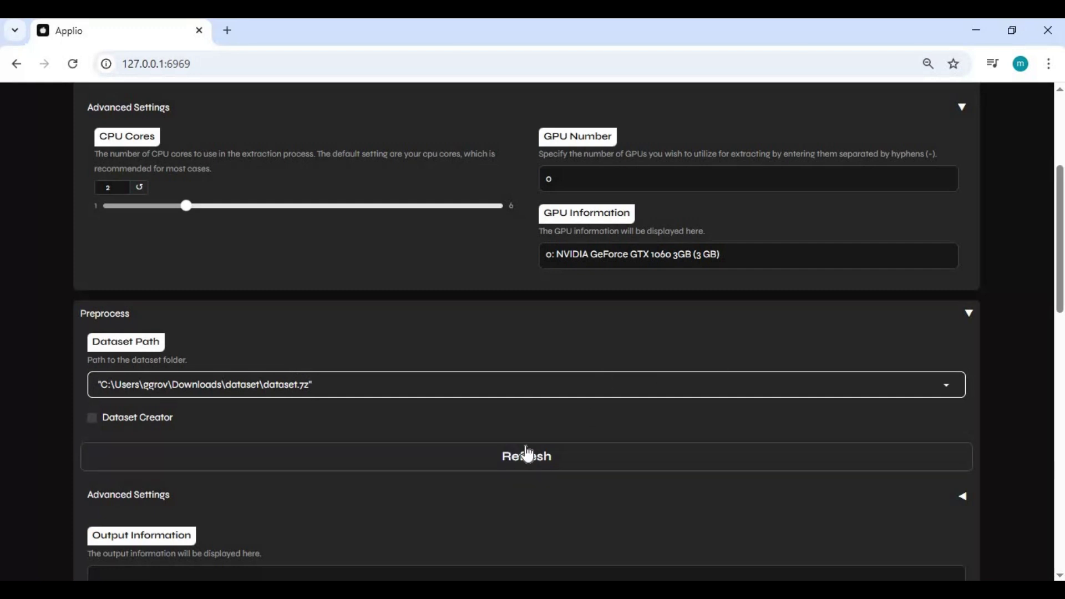
scroll(527, 449, "down", 1)
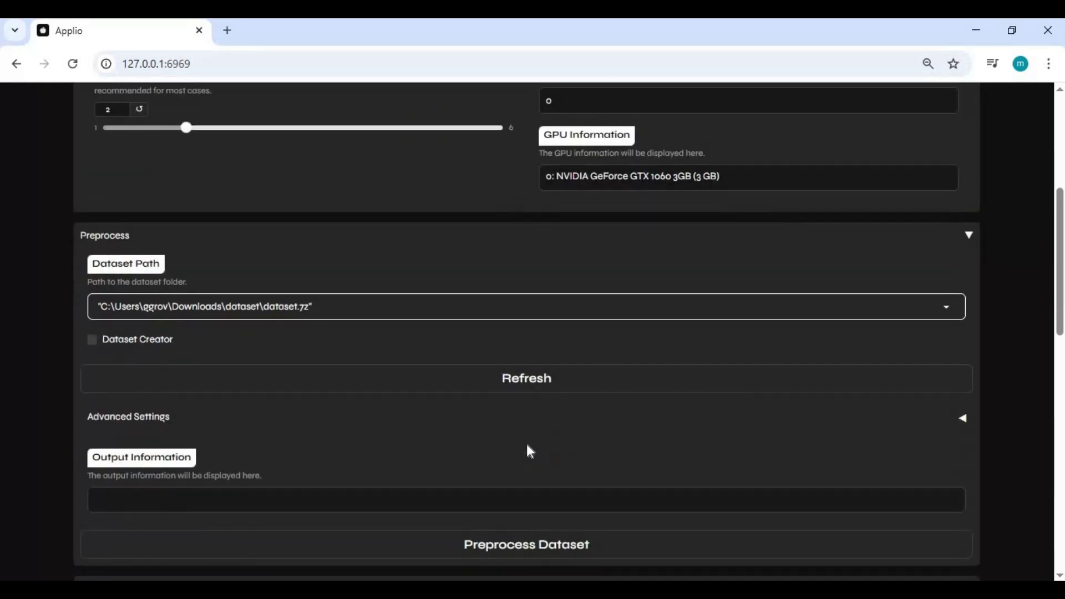
scroll(506, 458, "down", 1)
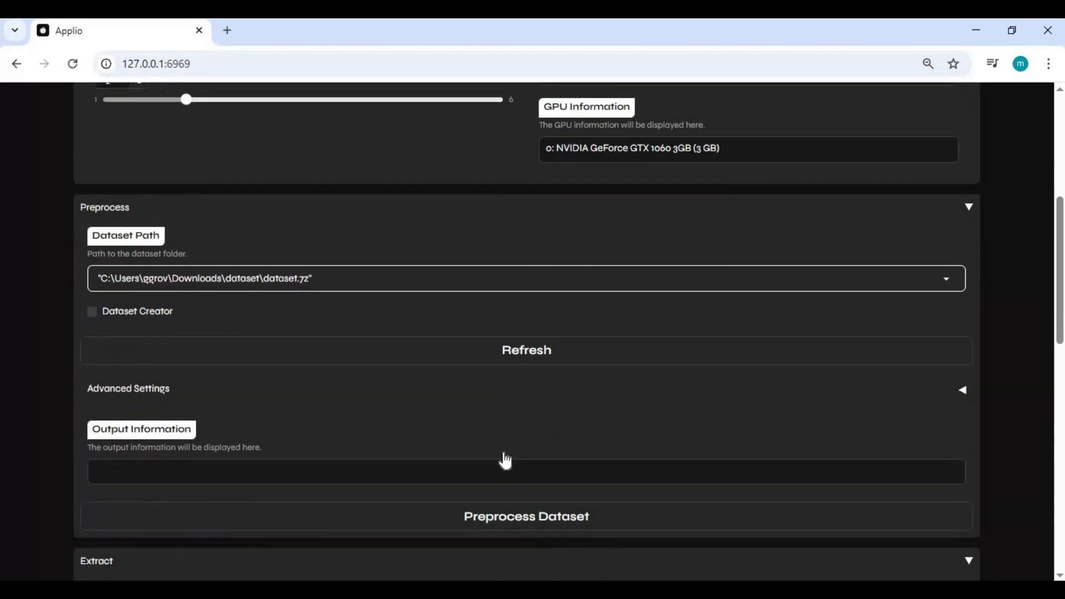
scroll(506, 461, "down", 1)
left_click(505, 471)
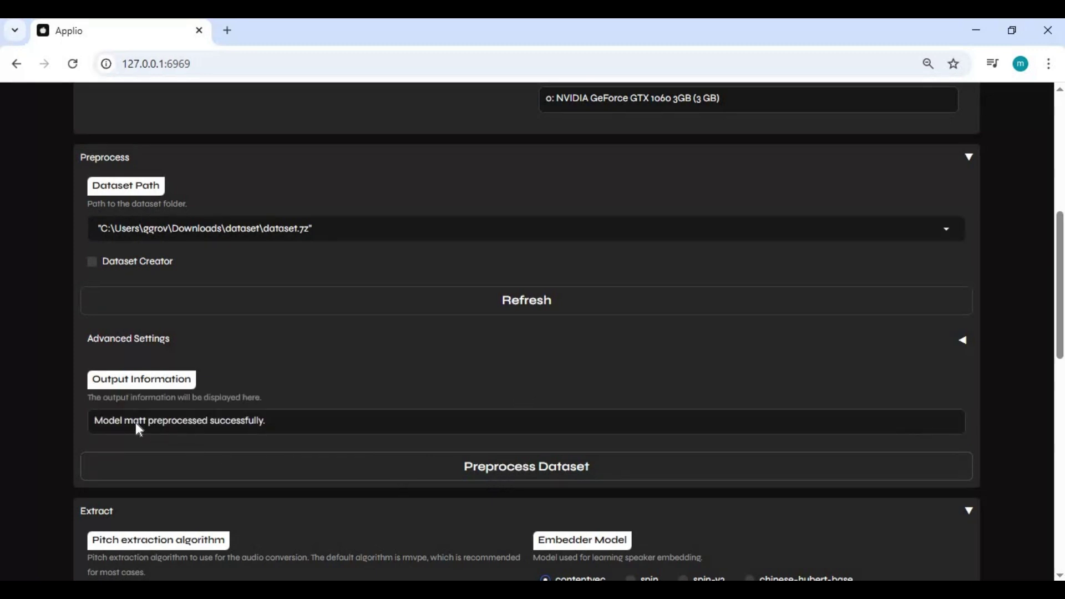
left_click_drag(96, 421, 265, 426)
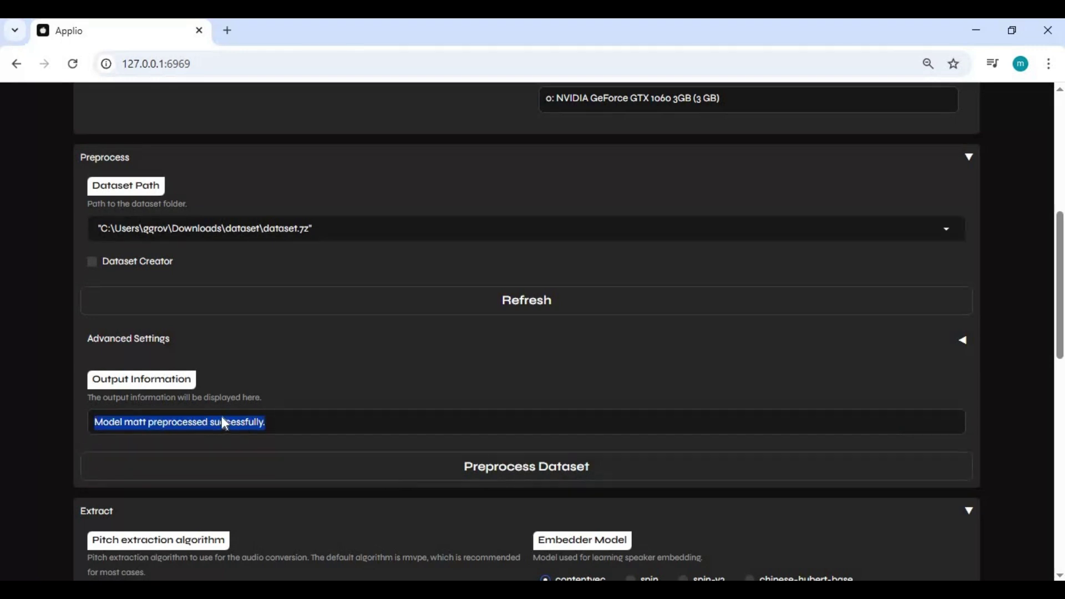
scroll(532, 354, "down", 4)
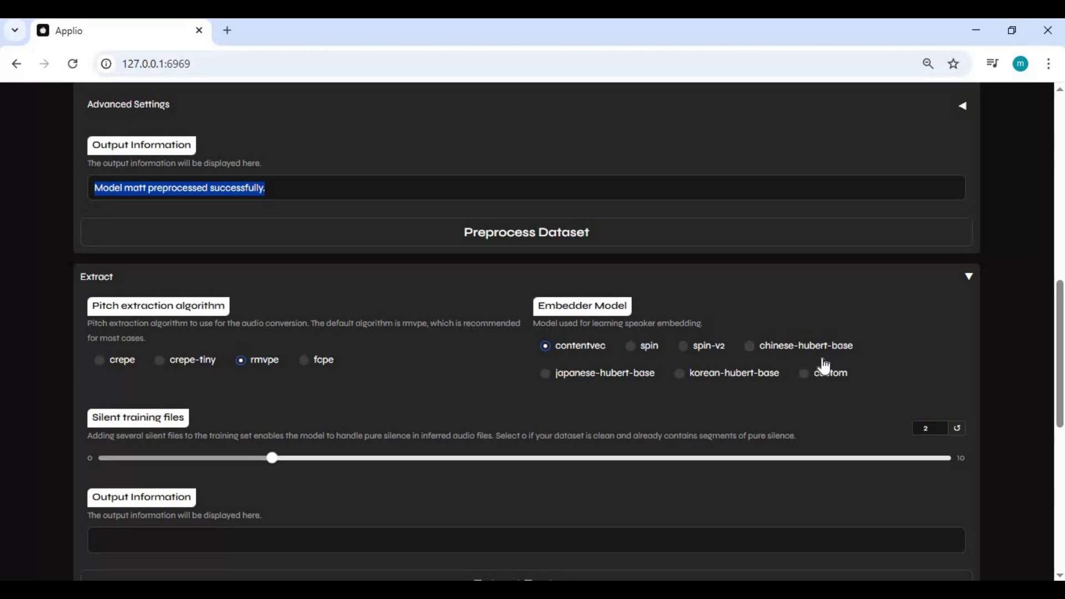
Step: Choose the chinese-hubert-base embedder and run Extract Features
left_click(779, 350)
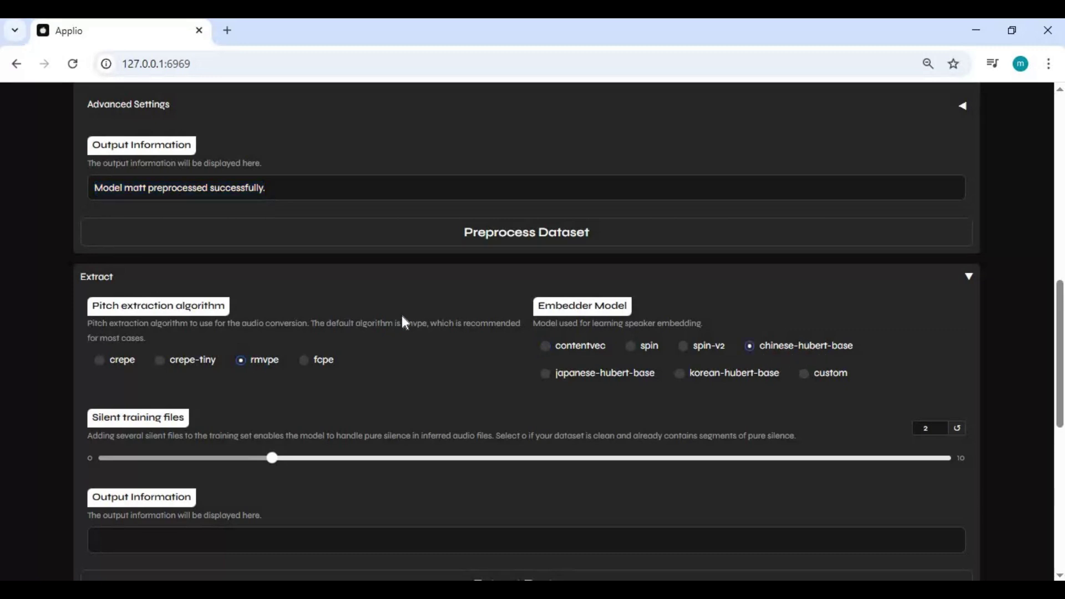
scroll(404, 318, "down", 1)
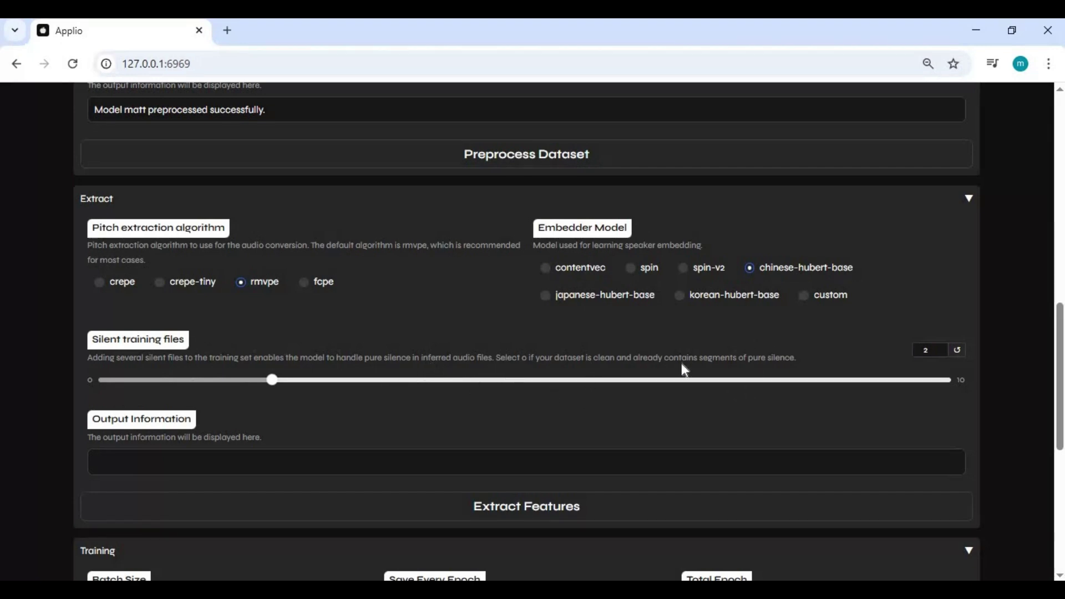
scroll(428, 450, "down", 1)
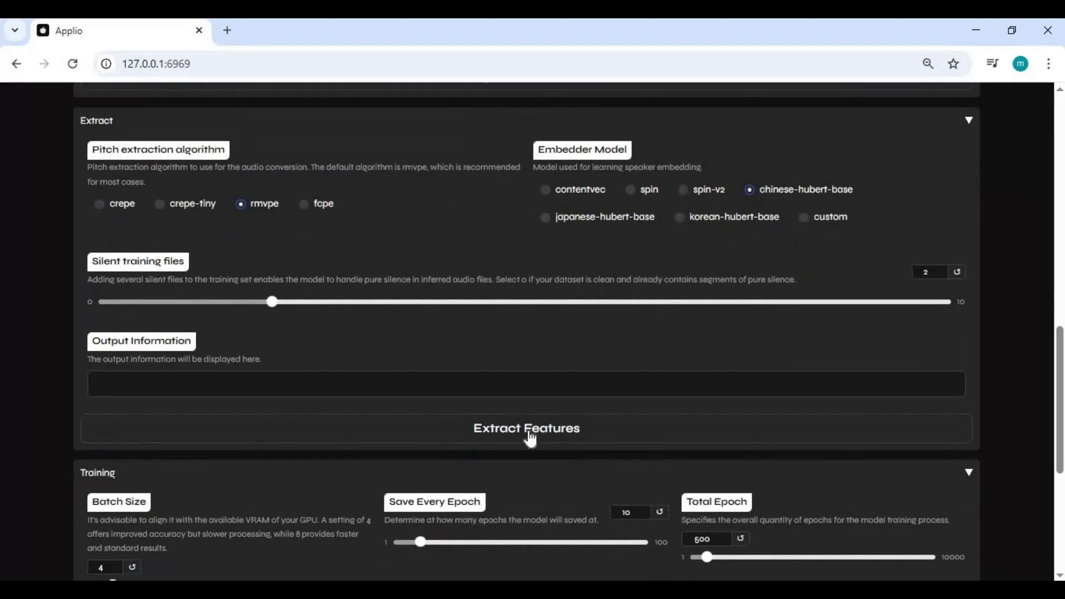
left_click(527, 439)
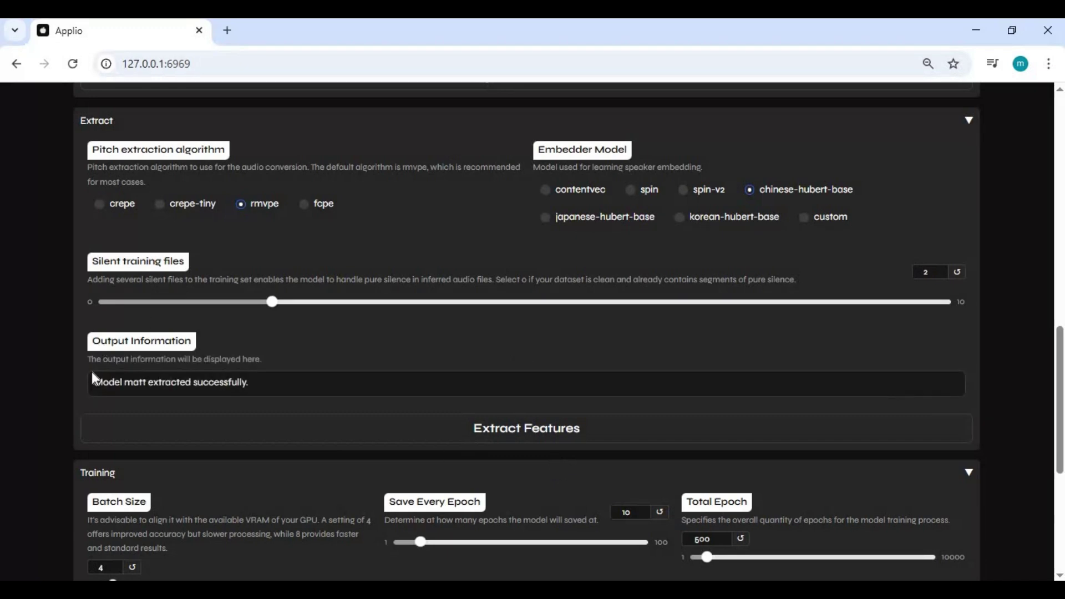
Step: Keep batch size 4, set Save Every Epoch to 50, and lower Total Epoch from 500 to 176
triple_click(185, 386)
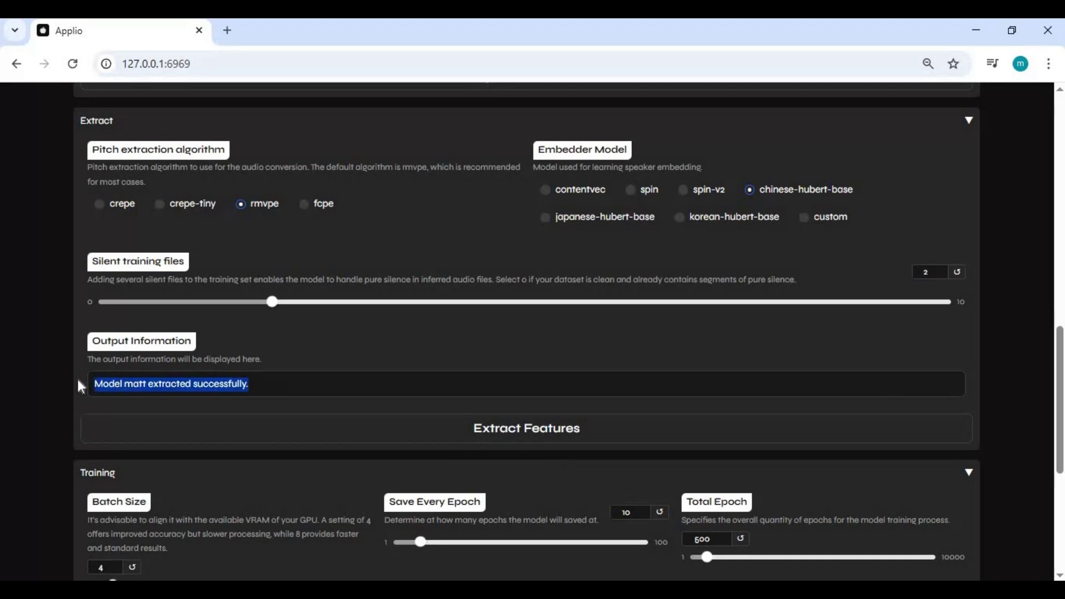
scroll(309, 373, "down", 3)
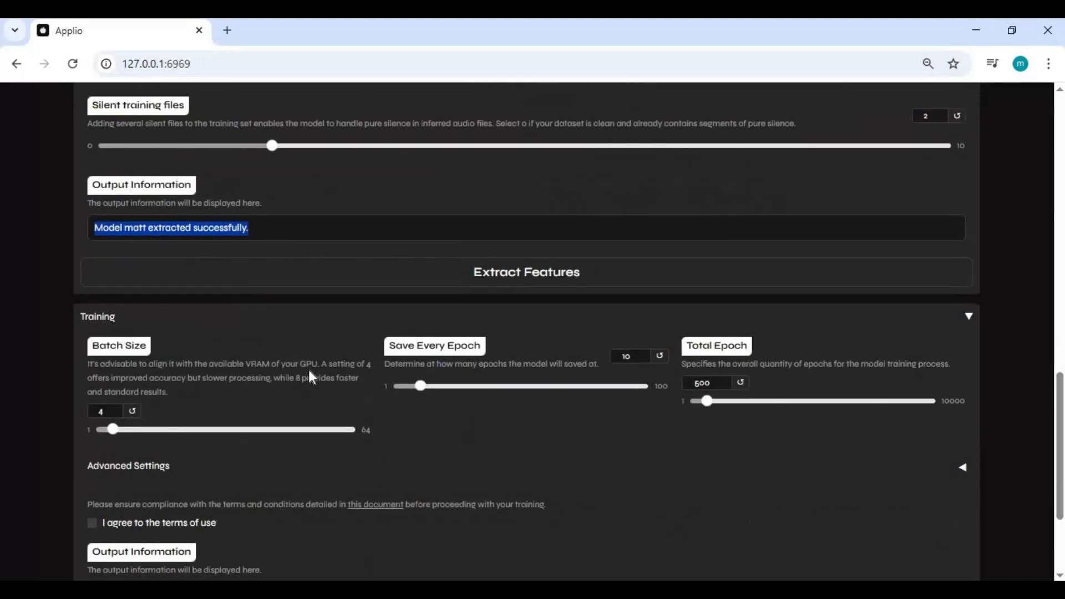
scroll(311, 378, "down", 1)
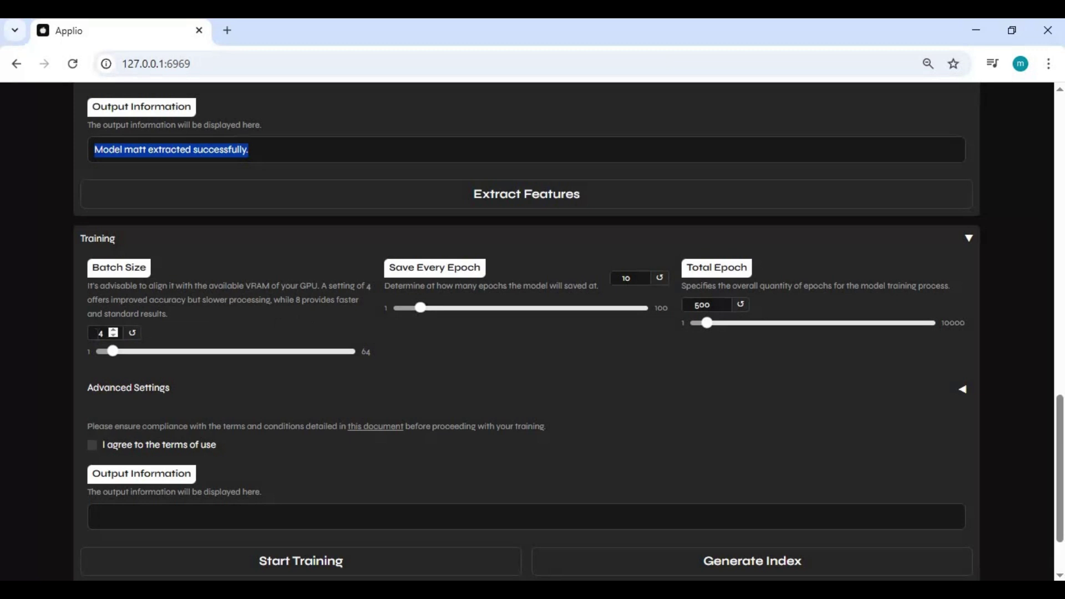
double_click(110, 333)
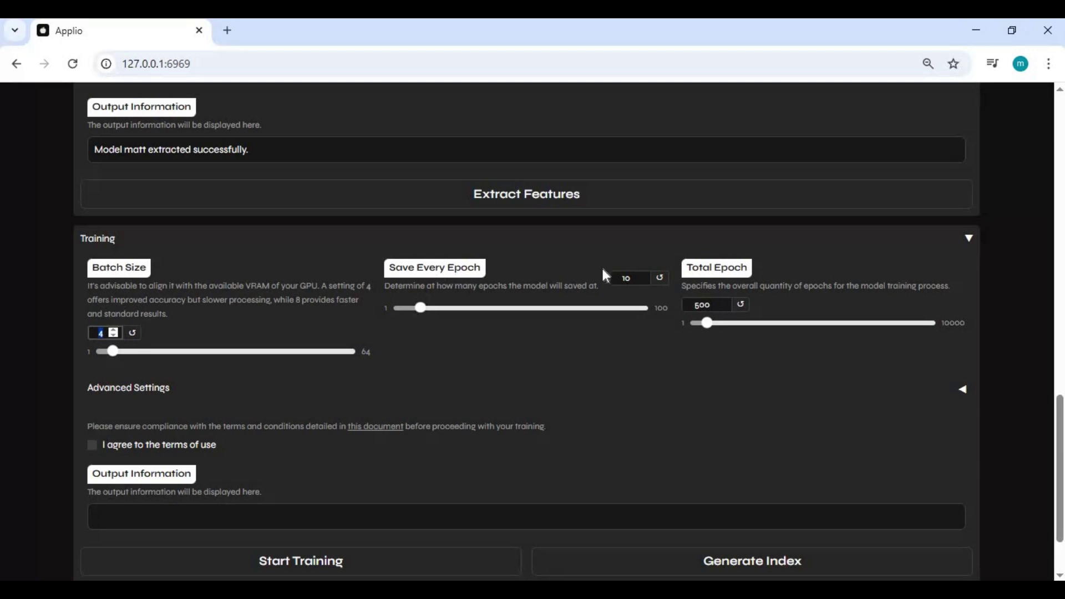
double_click(637, 281)
type("50")
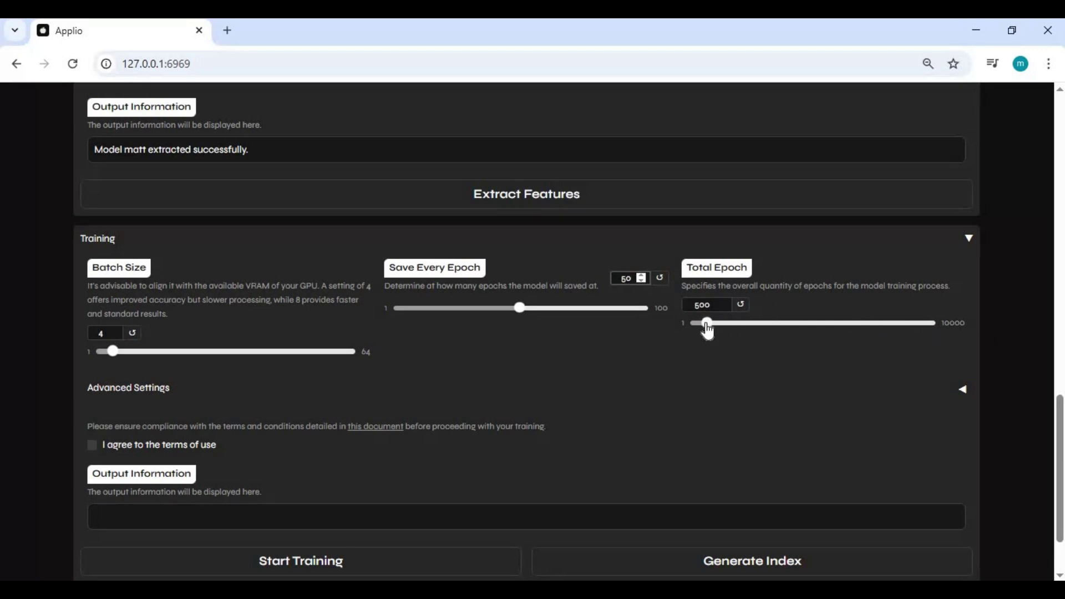
left_click_drag(708, 330, 695, 333)
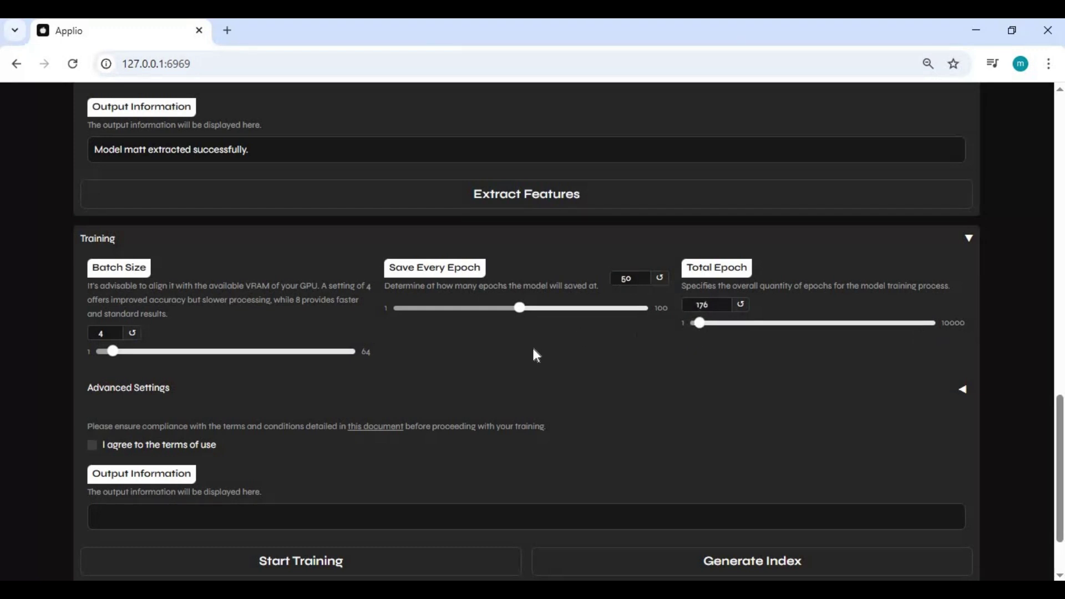
scroll(38, 400, "down", 1)
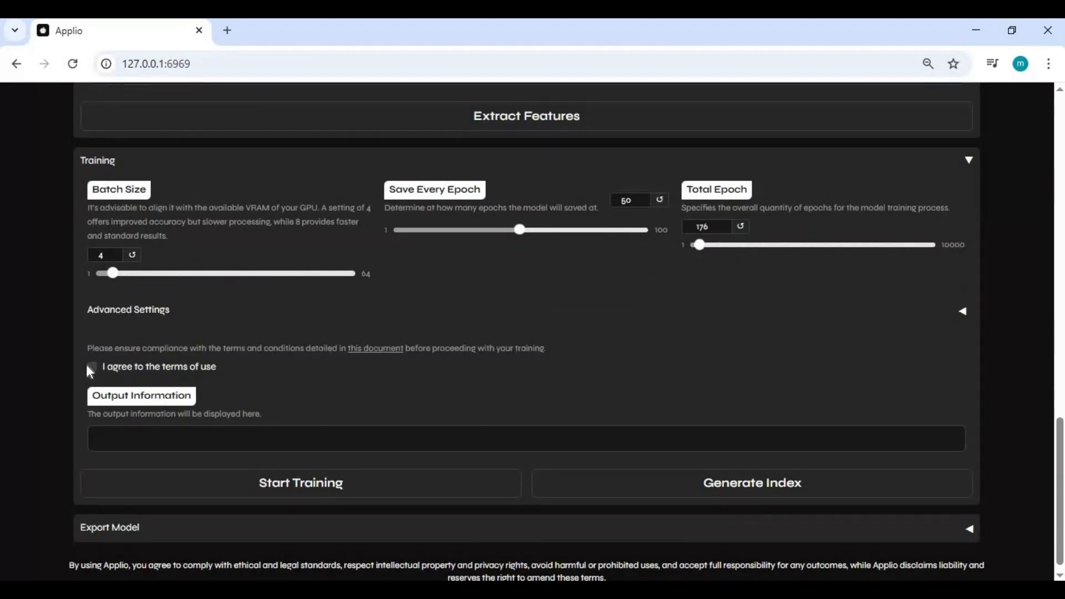
Step: Accept the terms of use and run Start Training until the matty model is trained
left_click(120, 317)
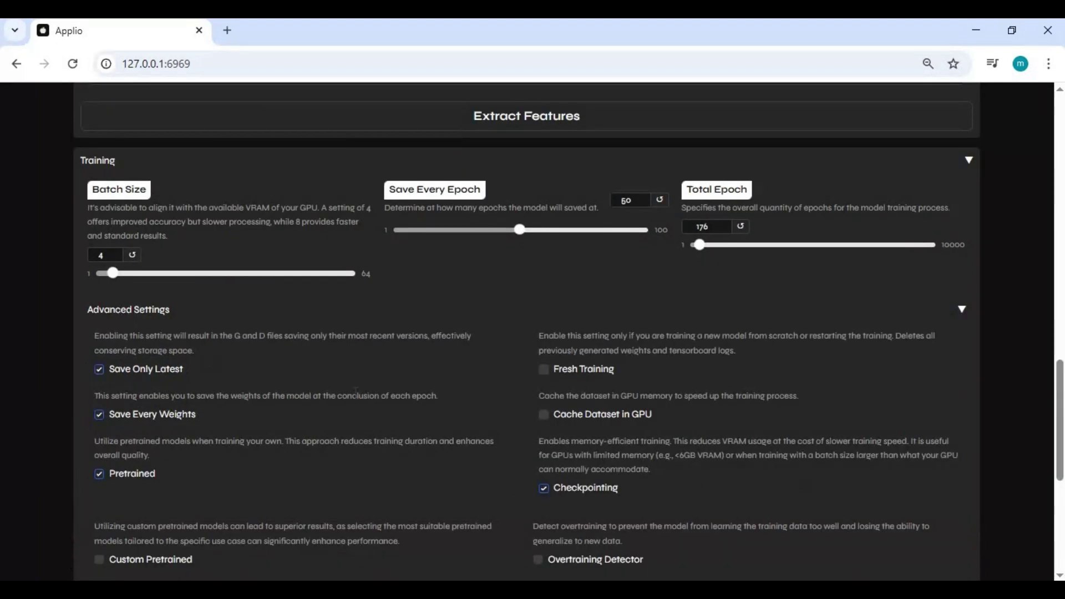
scroll(431, 461, "down", 3)
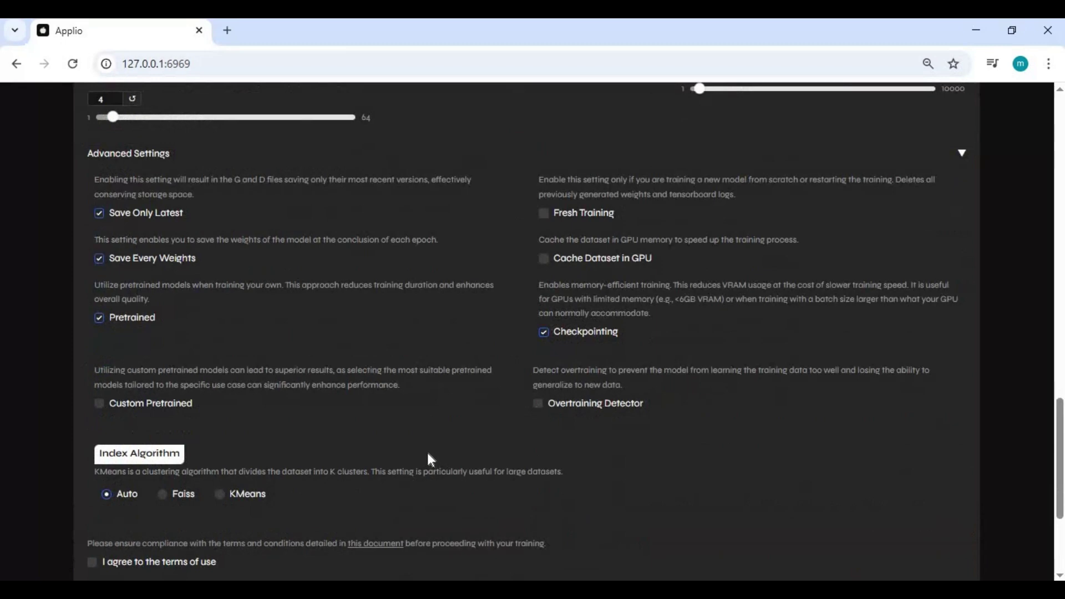
scroll(427, 453, "up", 3)
left_click(167, 315)
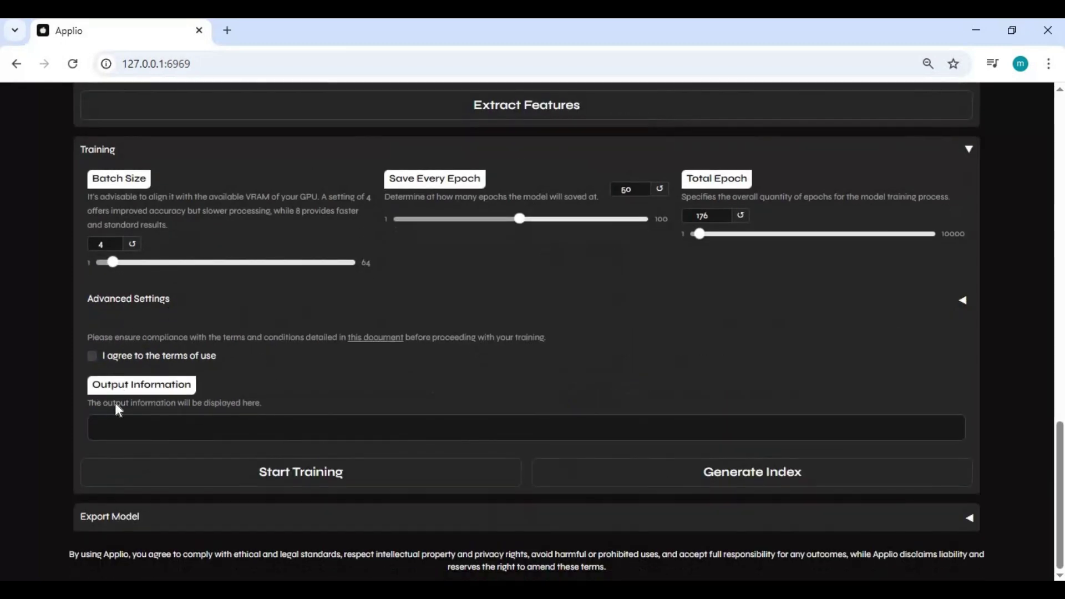
left_click(92, 356)
left_click(330, 473)
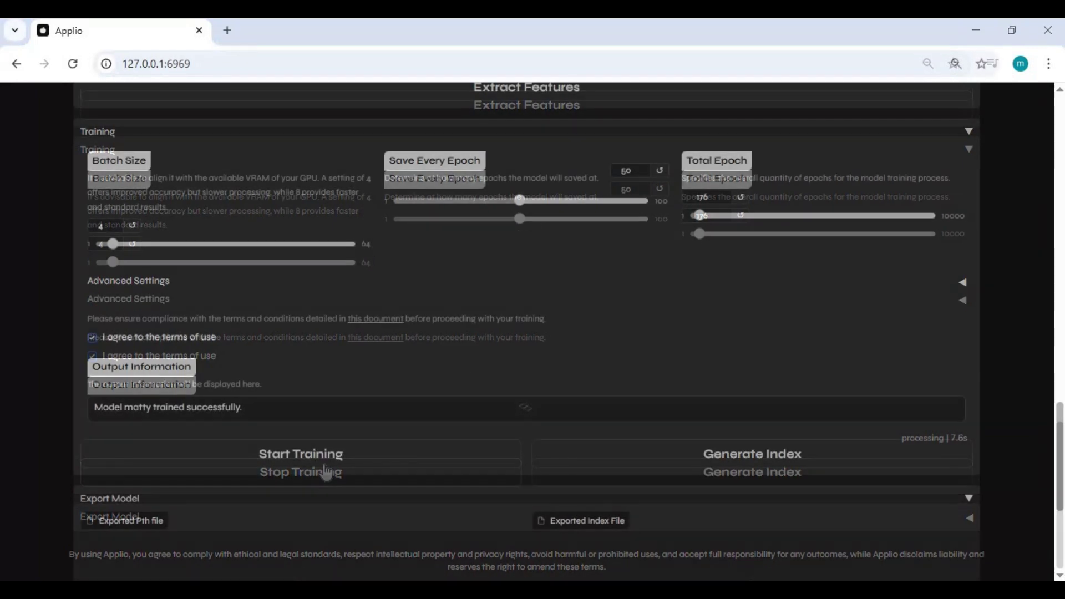
scroll(464, 357, "down", 4)
scroll(465, 357, "up", 4)
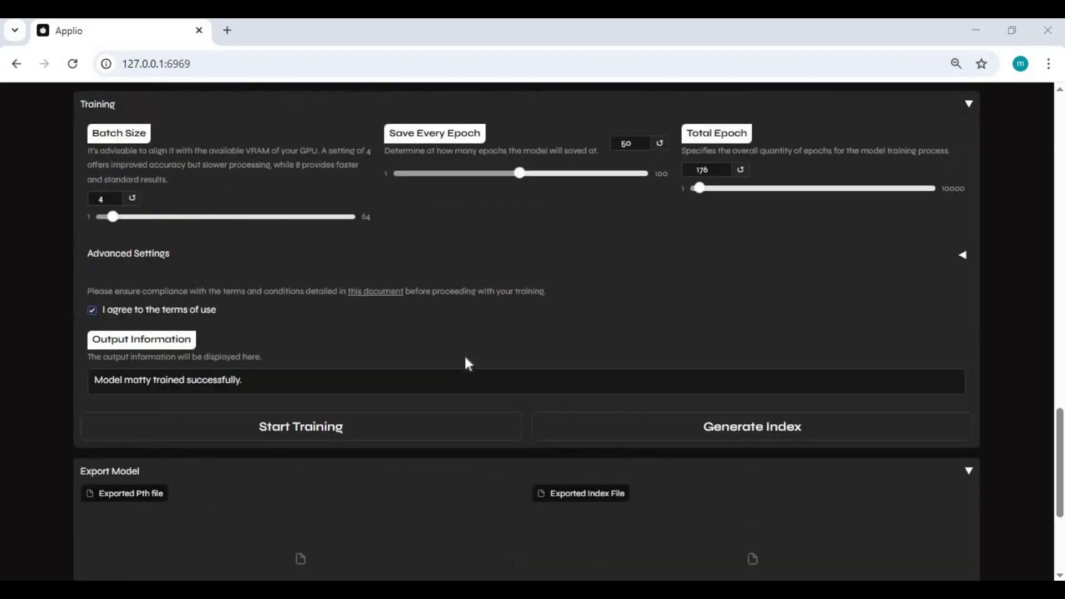
left_click_drag(244, 409, 96, 411)
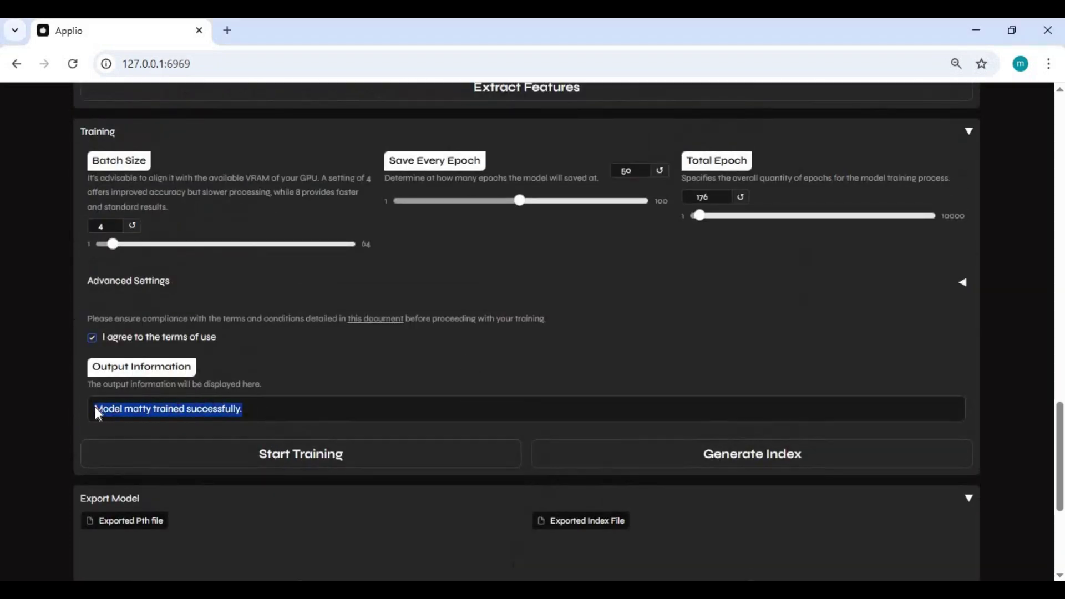
left_click(773, 464)
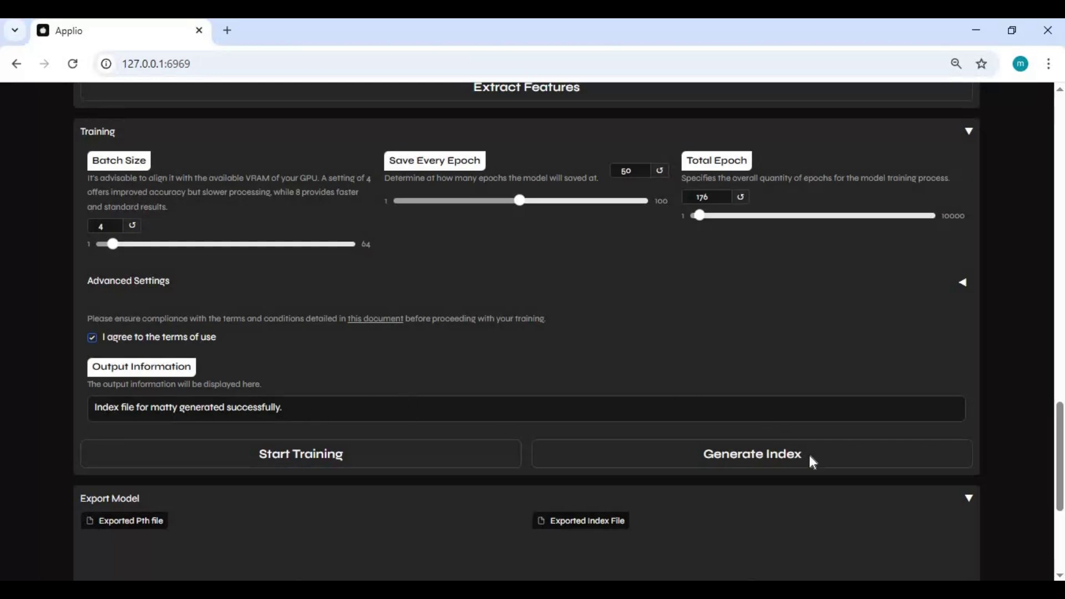
scroll(815, 458, "down", 4)
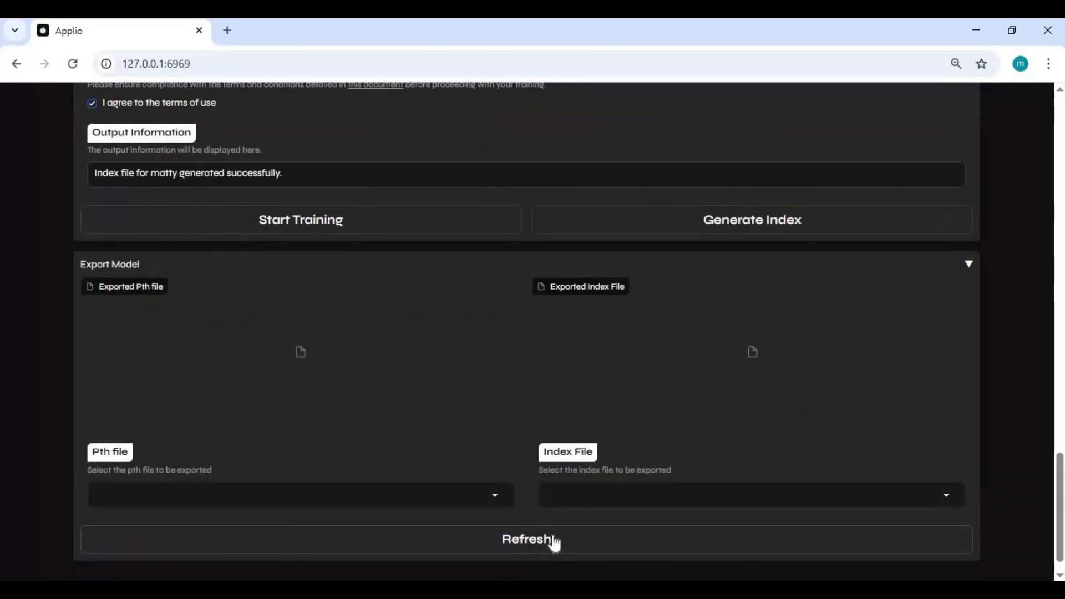
left_click(495, 495)
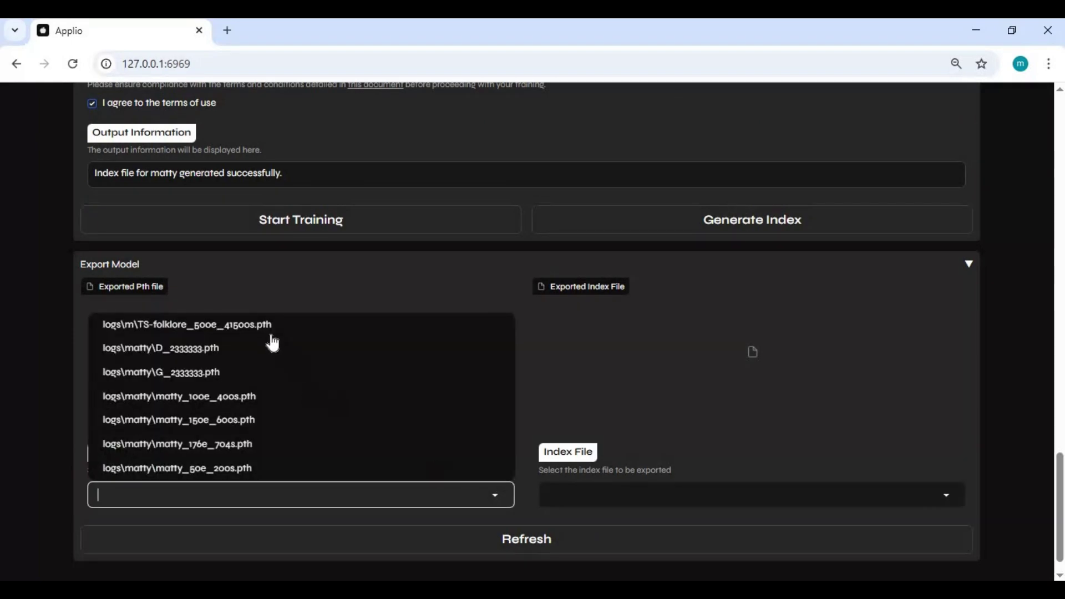
scroll(286, 403, "down", 1)
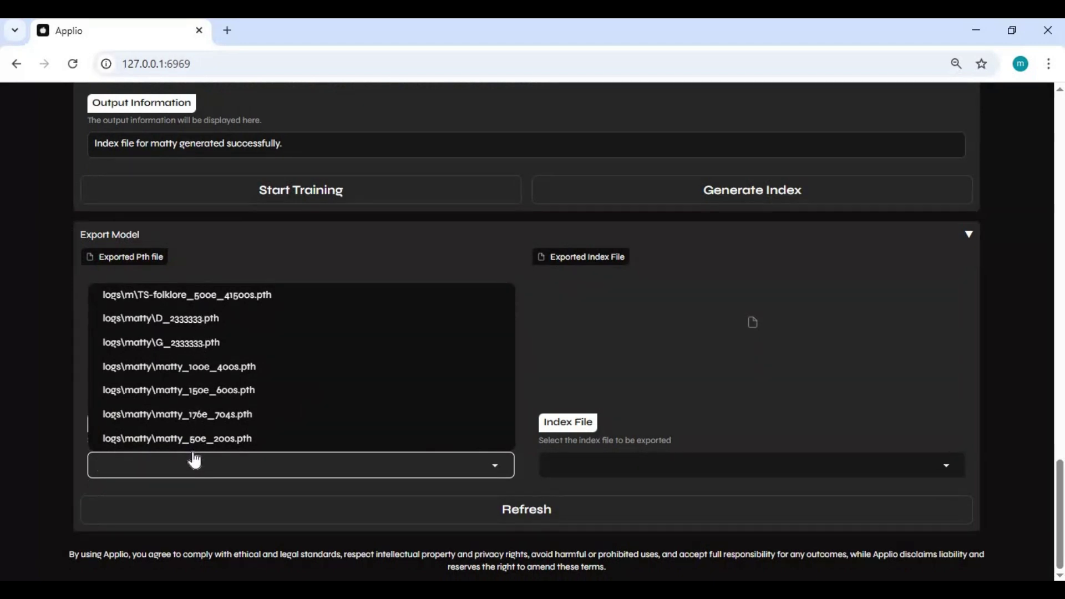
left_click(555, 466)
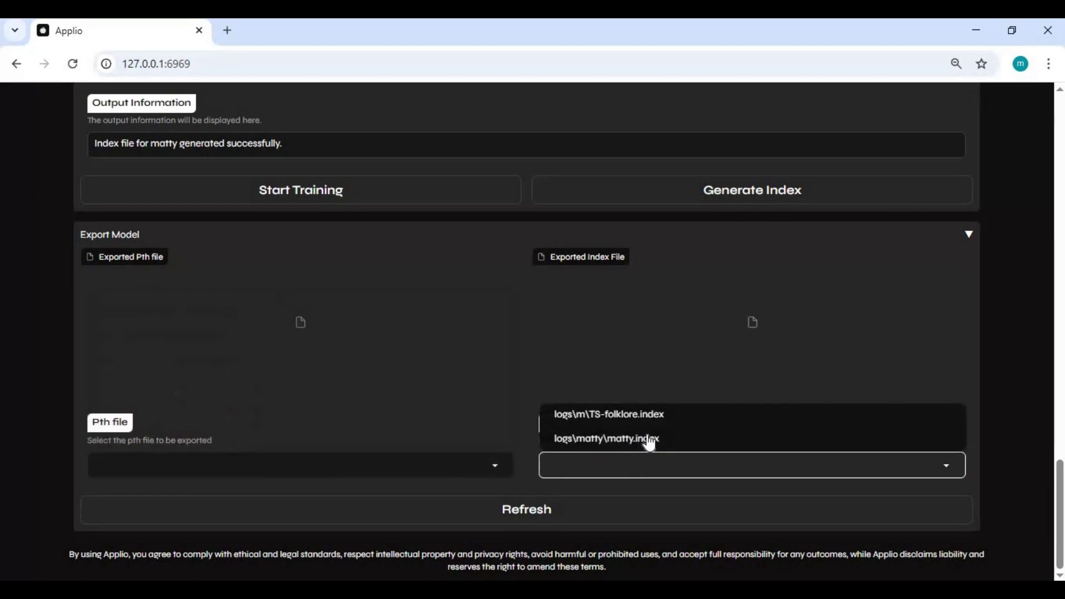
left_click(438, 465)
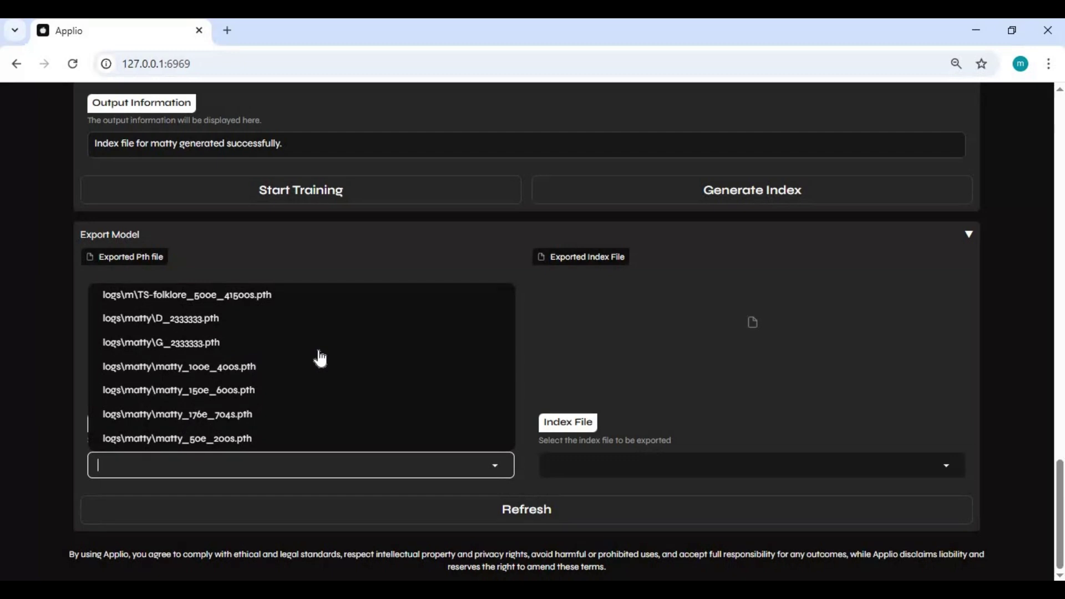
left_click(623, 324)
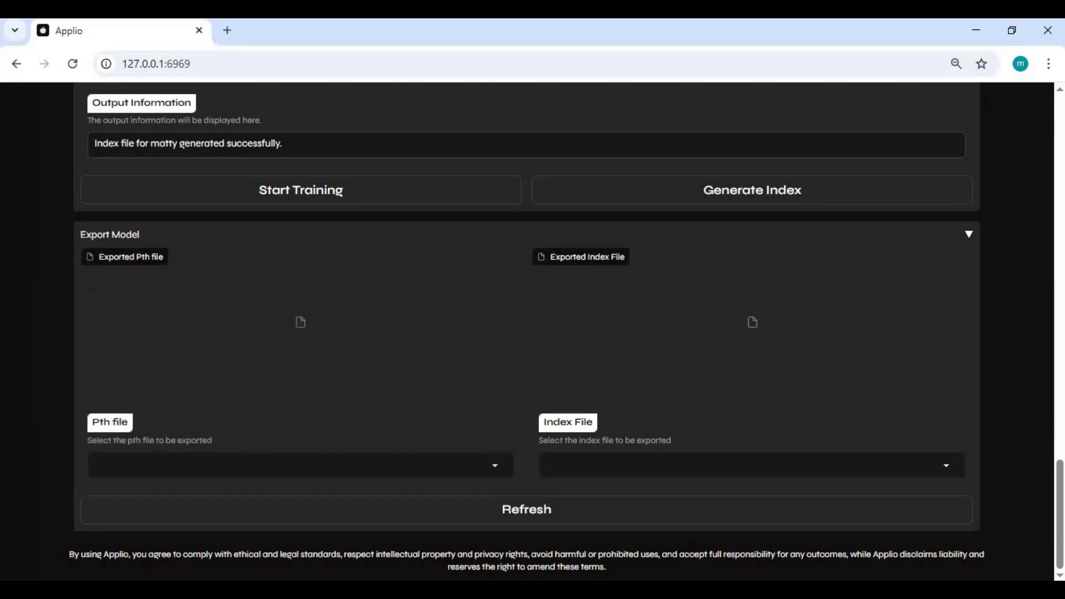
scroll(1053, 411, "up", 10)
Step: On the TTS page, refresh the lists and select matty_100e_400s.pth with matty.index
scroll(1040, 232, "up", 15)
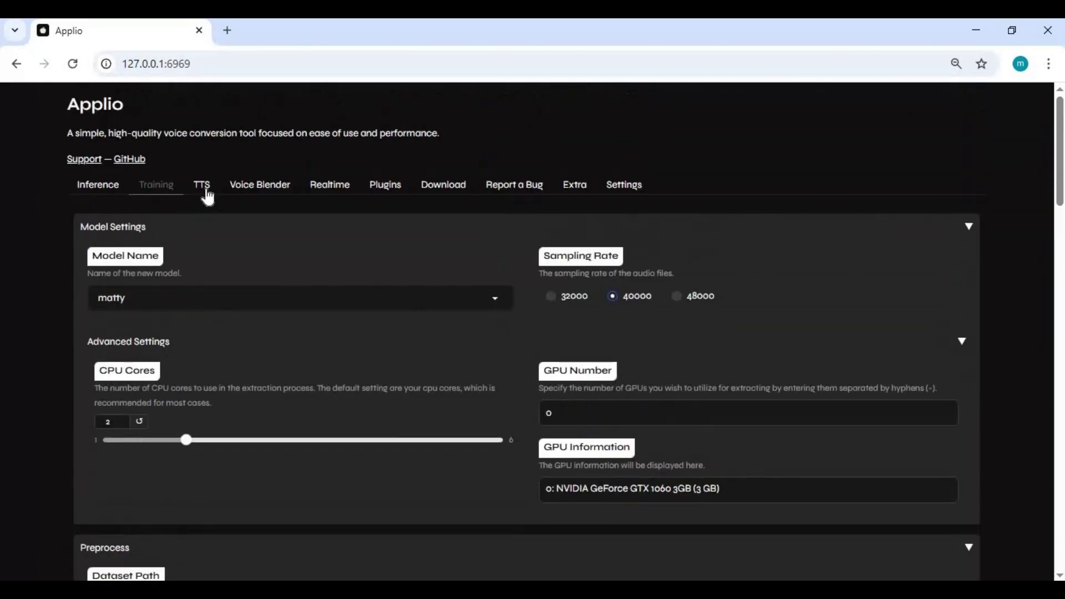
left_click(203, 189)
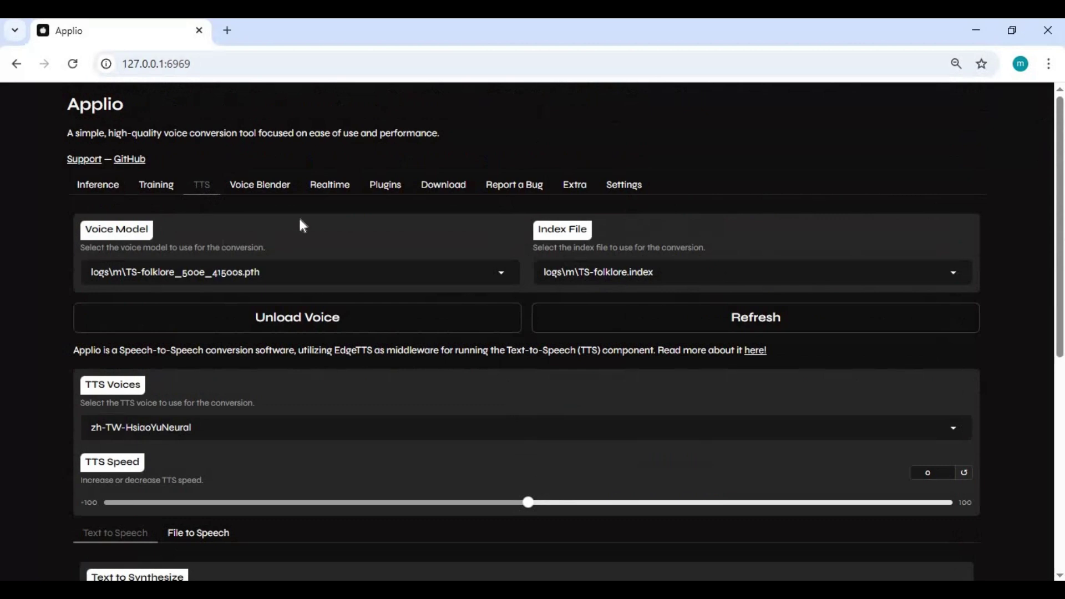
left_click(772, 324)
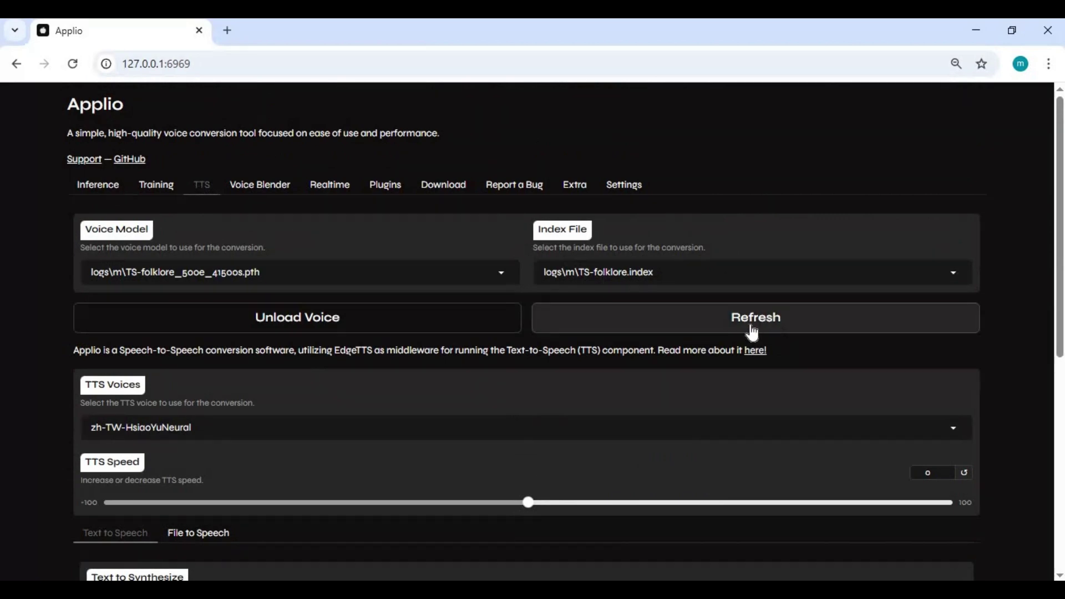
left_click(266, 276)
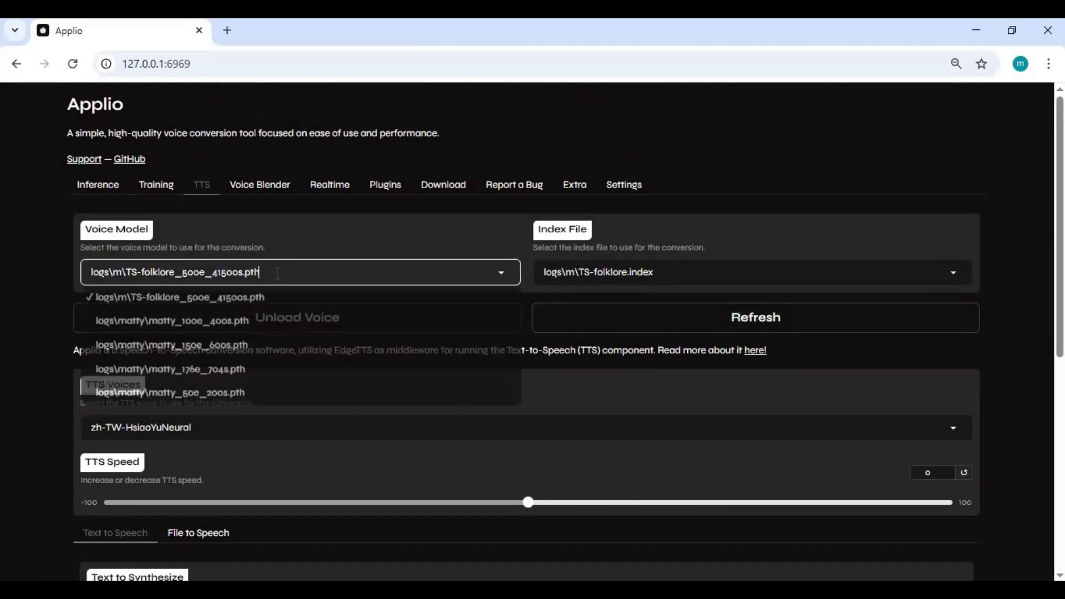
left_click(206, 332)
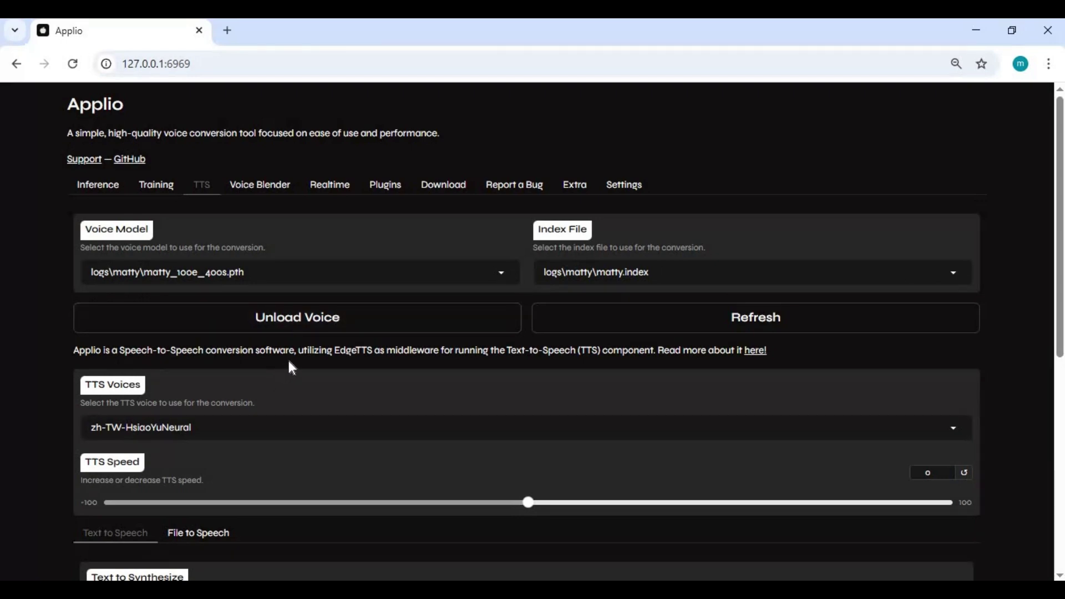
scroll(293, 368, "down", 4)
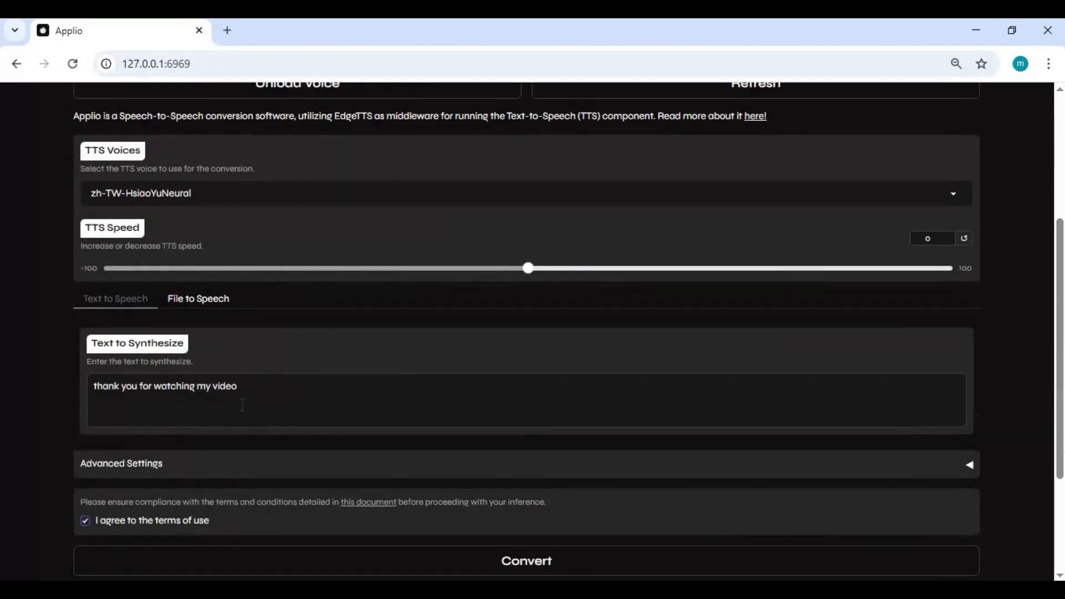
Step: Extend the thank-you text with the comment-and-subscribe request, ending in 'take care'
left_click(277, 390)
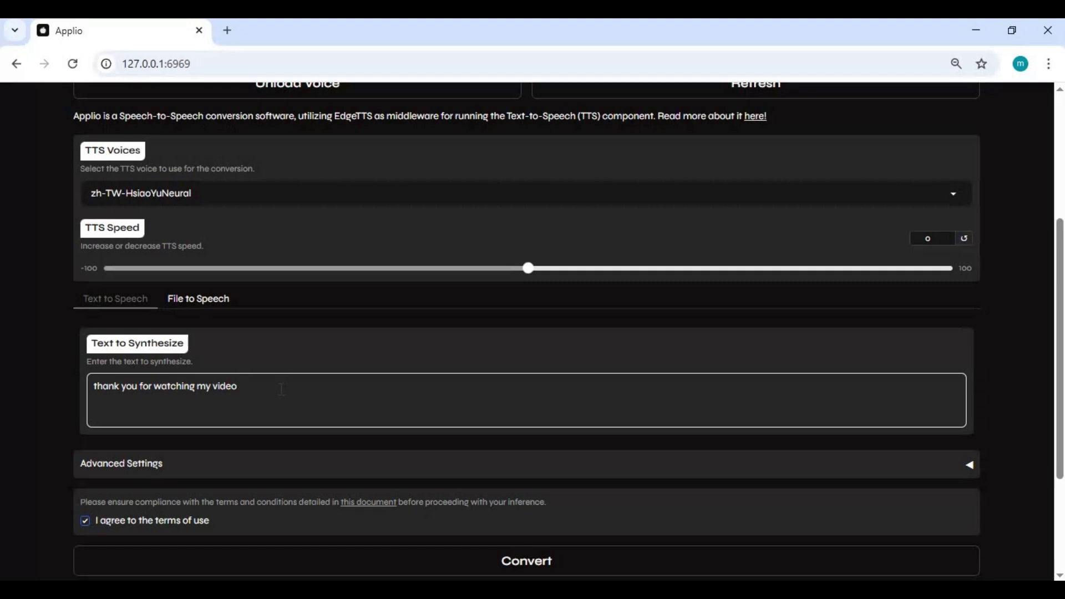
type("i hope you like it . if you")
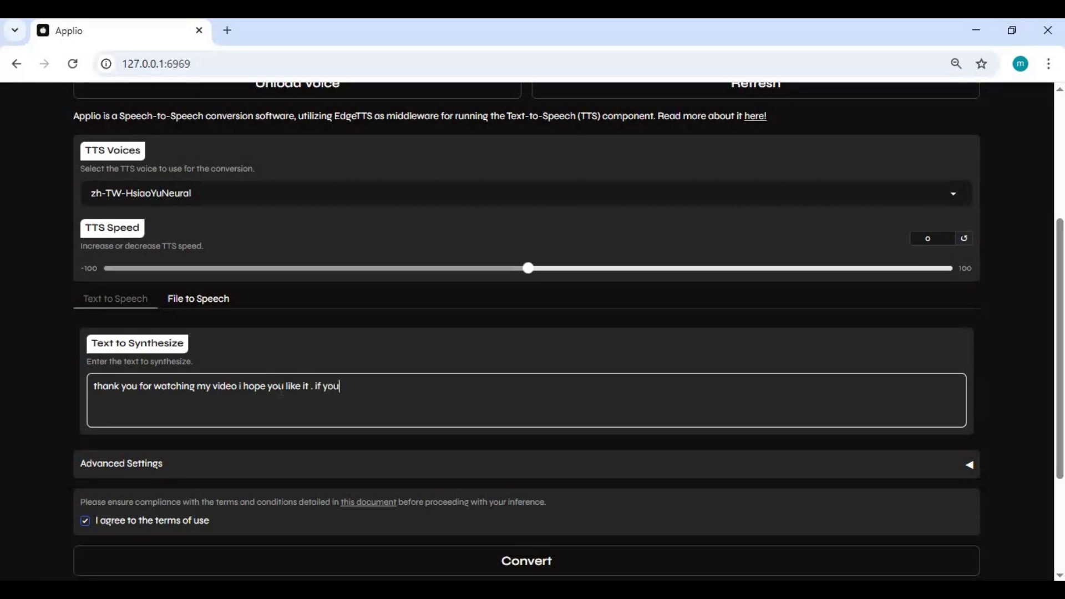
type(" got any question or")
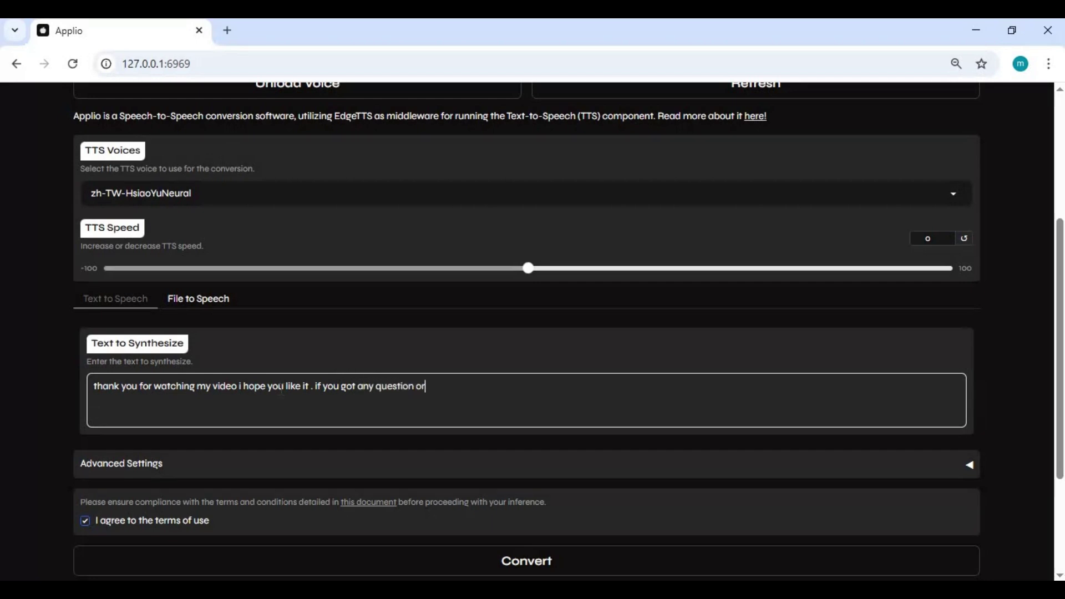
type(" request comment . do")
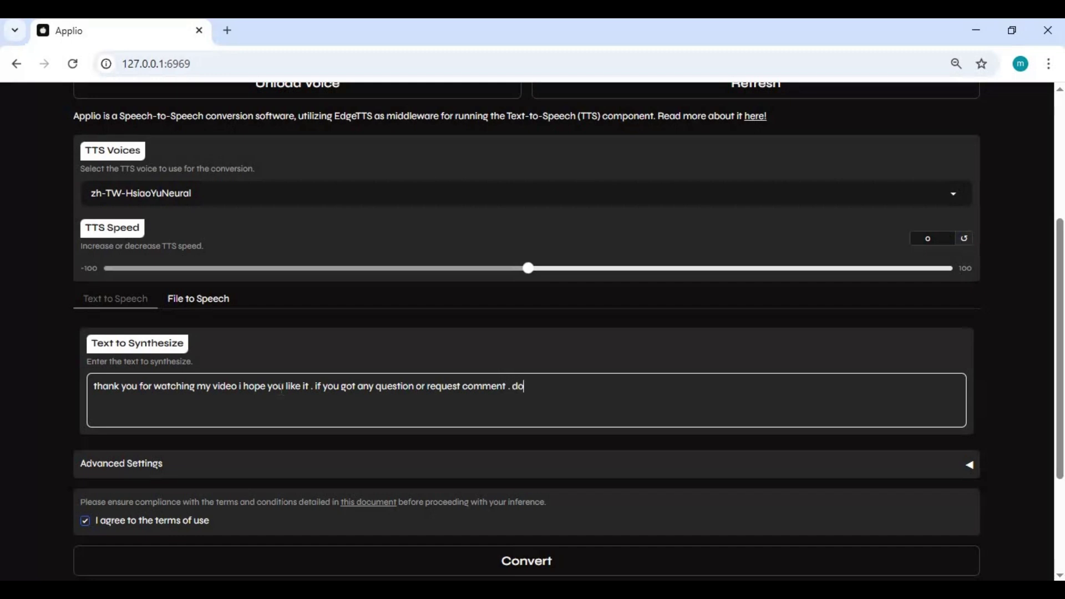
type("nt forget to subscribe t")
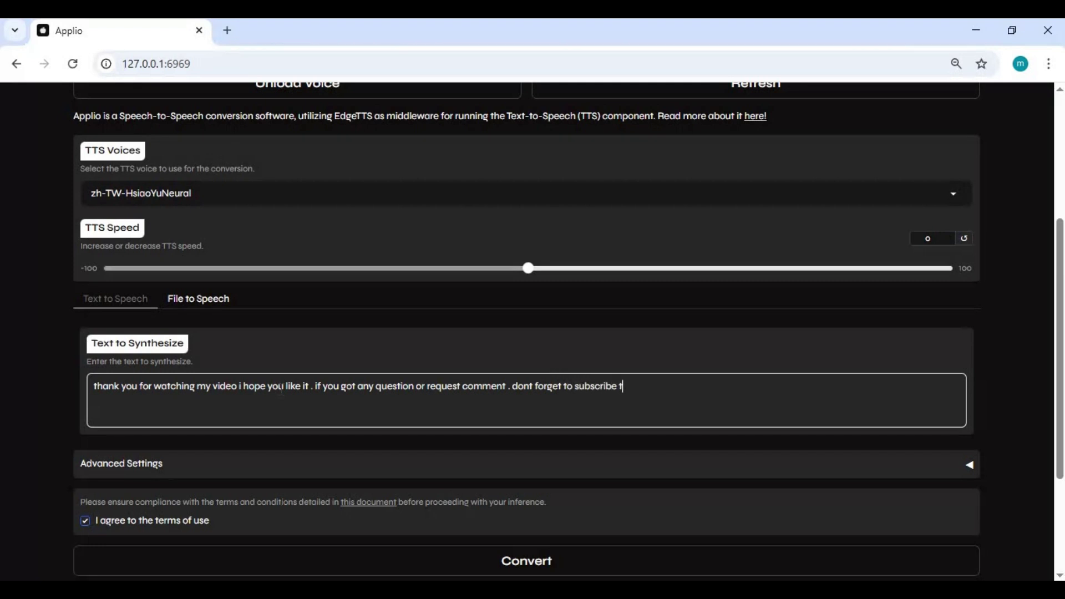
type("o my youtube channel ")
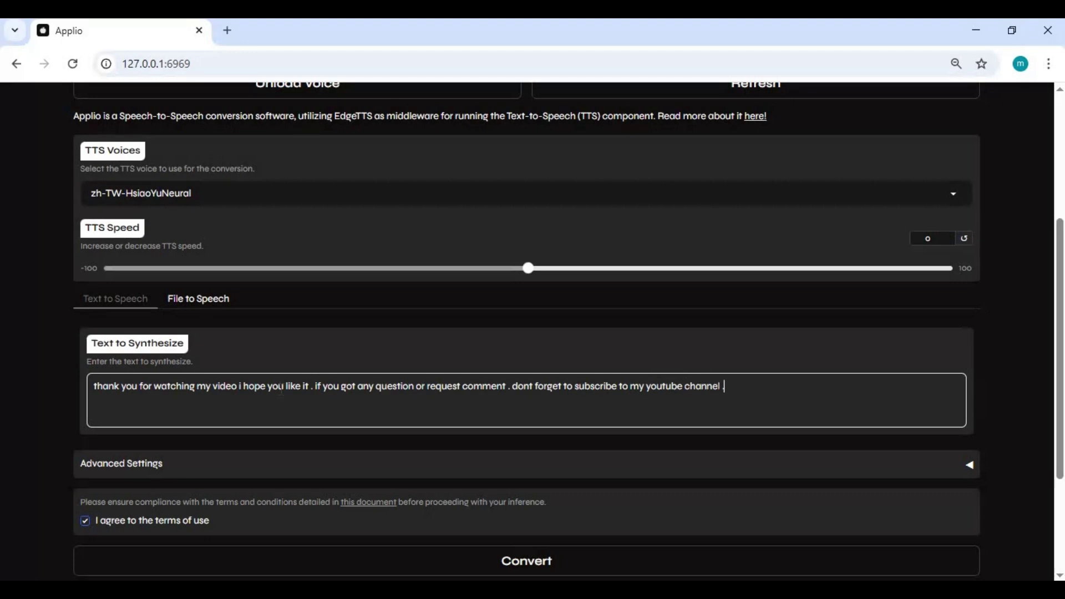
type(". take care")
scroll(502, 355, "down", 3)
Step: Convert the message to speech in the matty voice and play the 14-second clip
left_click(528, 414)
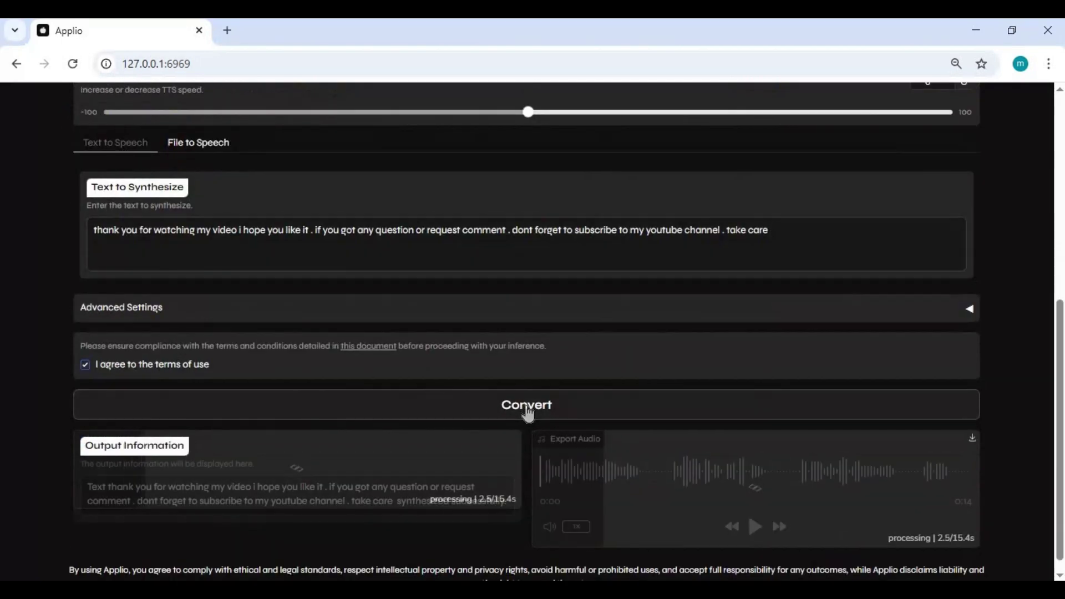
left_click(754, 527)
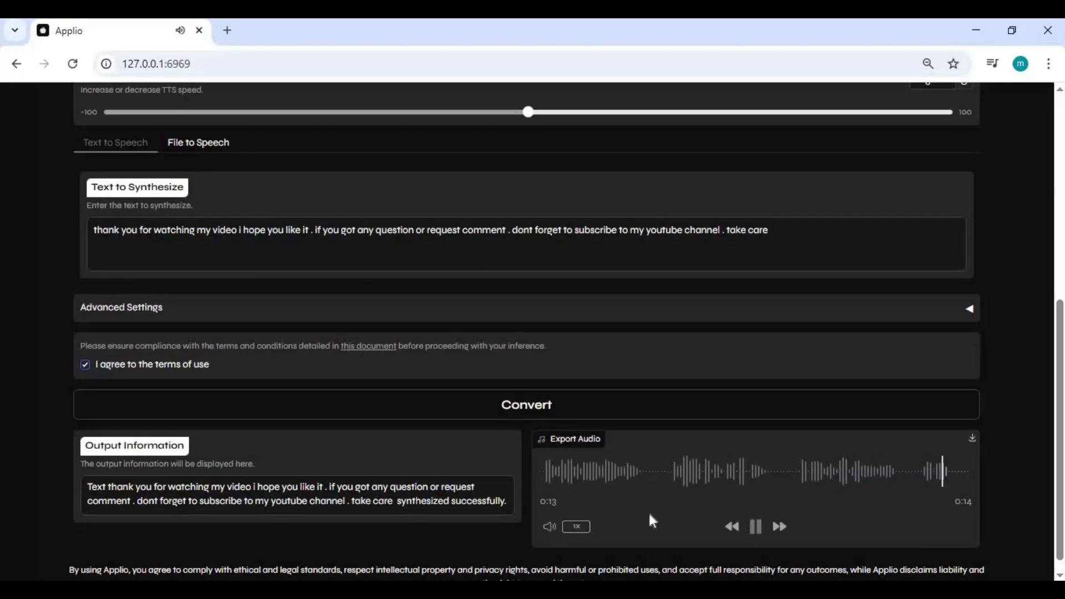
scroll(85, 364, "up", 5)
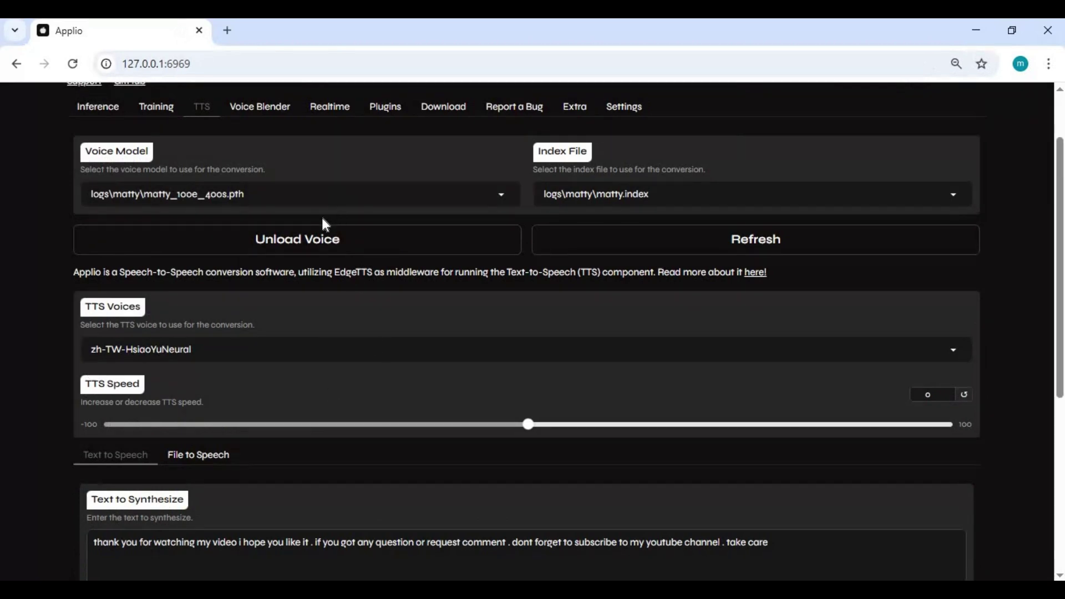
Step: Select matty_150e_600s.pth as the voice model
left_click(329, 198)
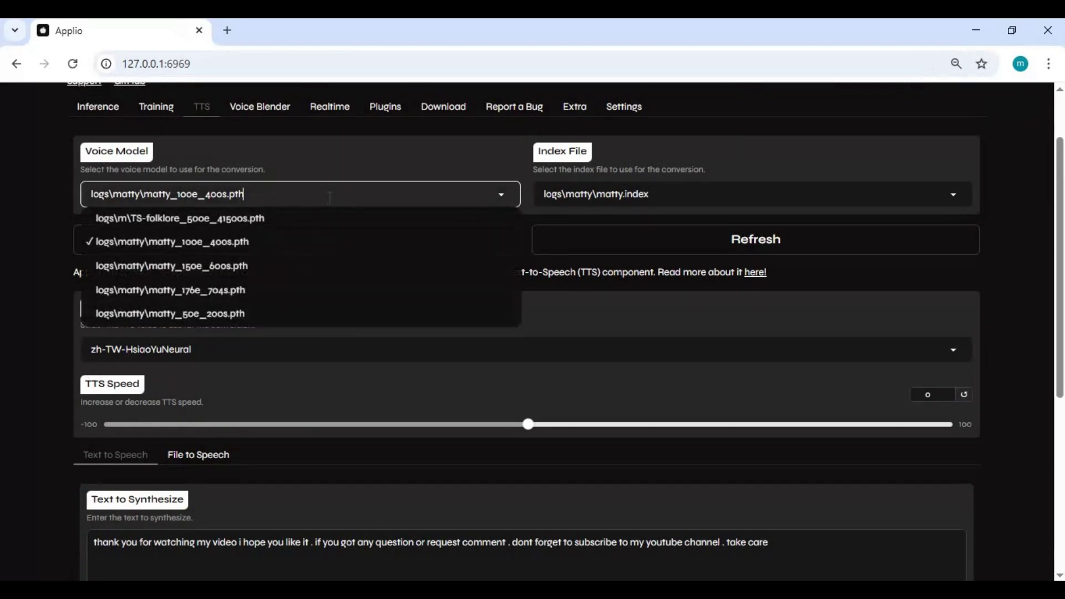
left_click(216, 268)
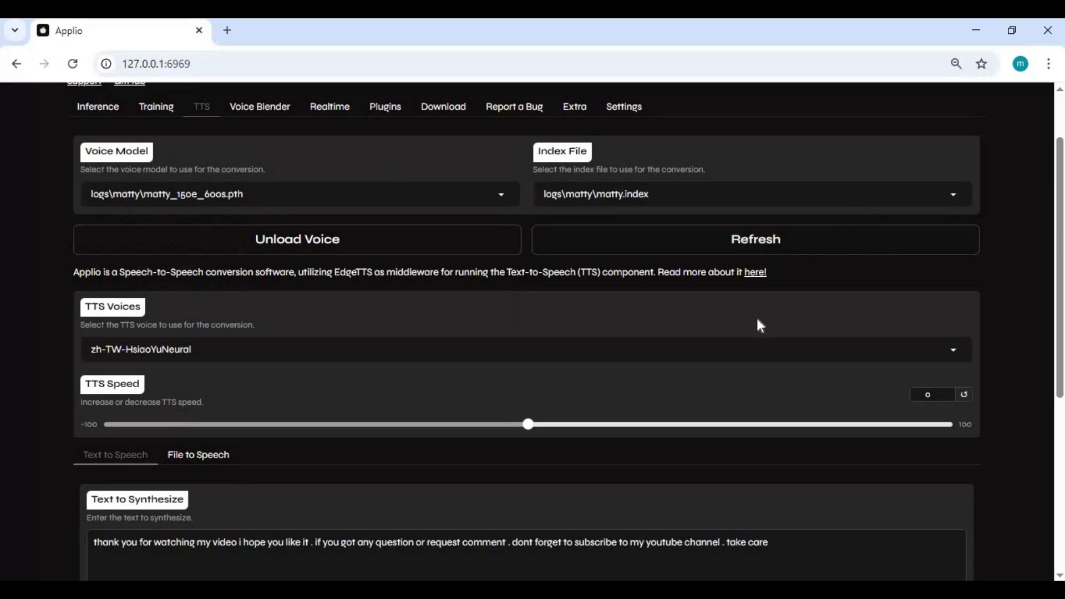
scroll(760, 326, "down", 3)
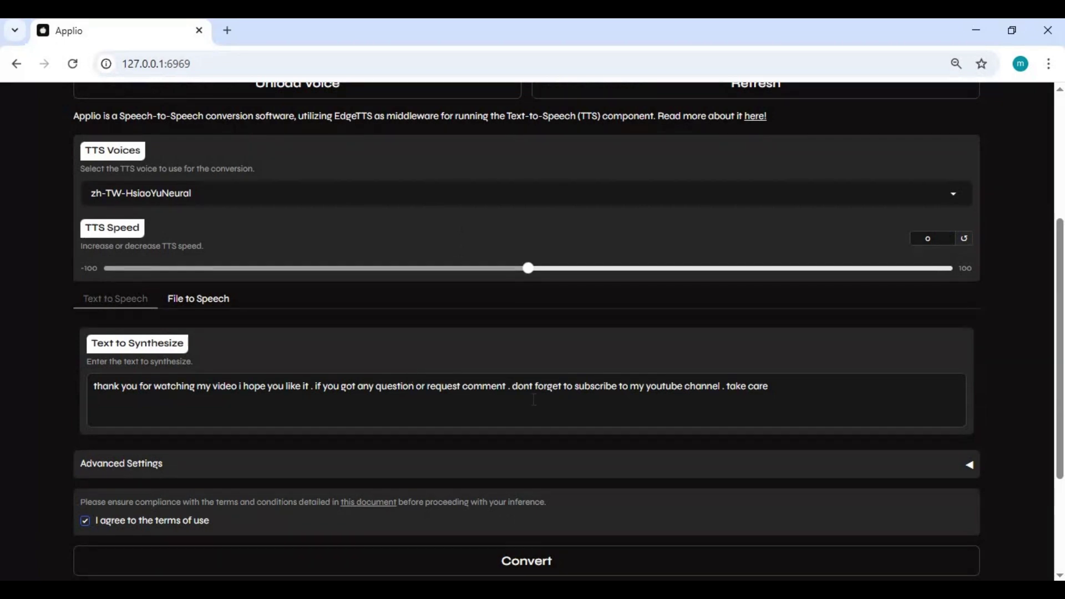
Step: Resynthesize the thank-you message with the new model and play the 10-second clip
scroll(534, 399, "down", 3)
left_click(561, 391)
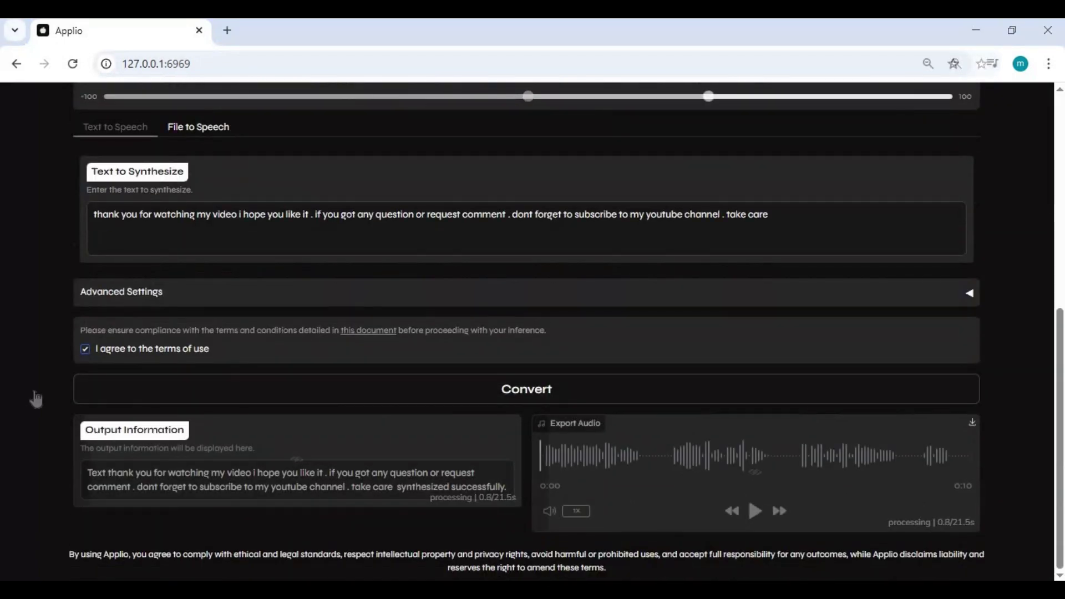
left_click(756, 511)
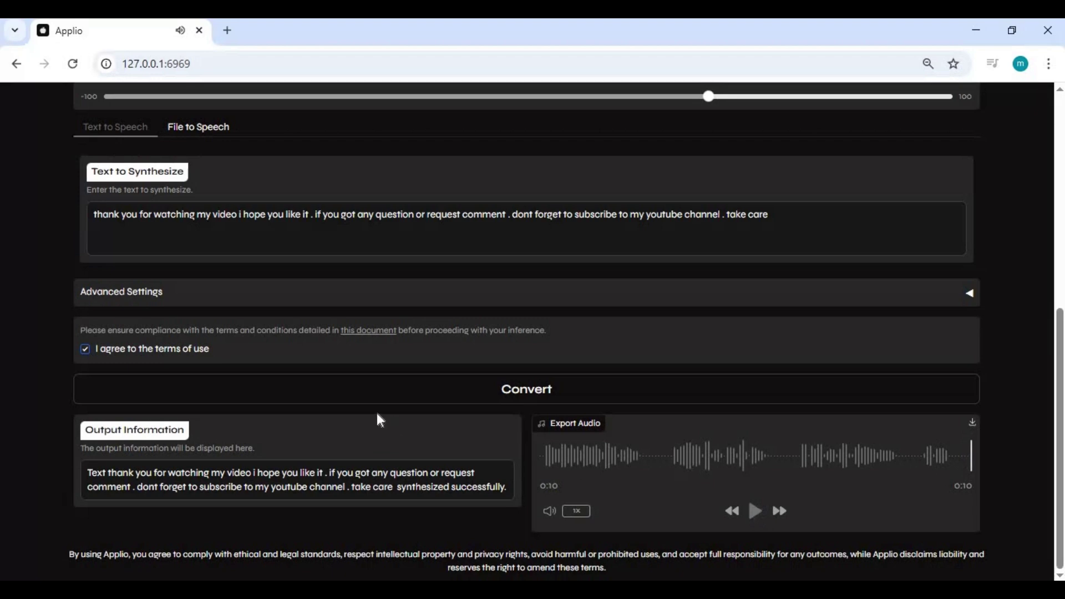
scroll(380, 408, "up", 7)
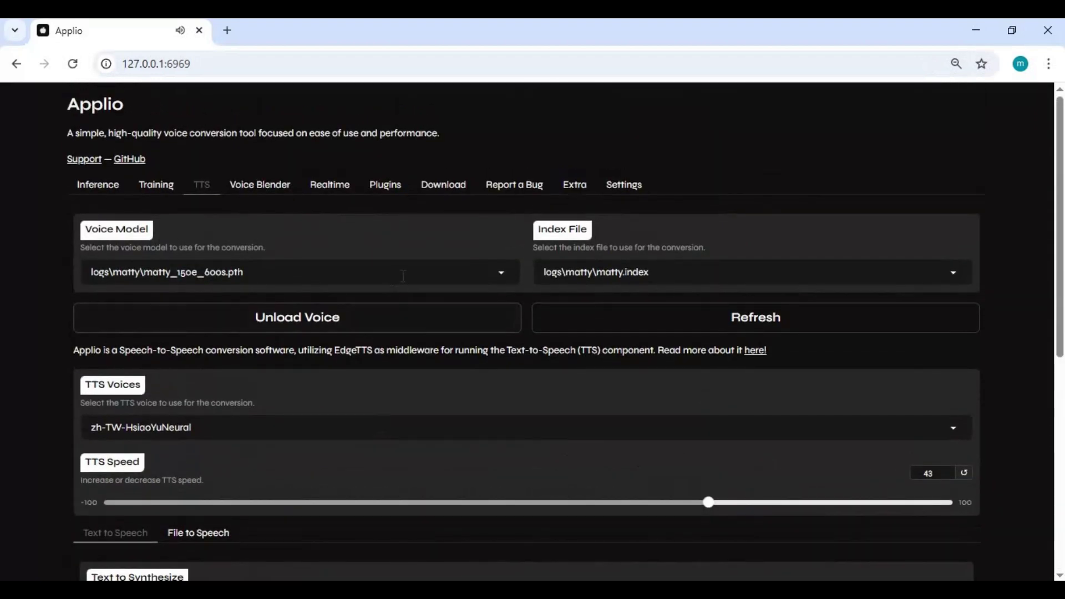
left_click(404, 275)
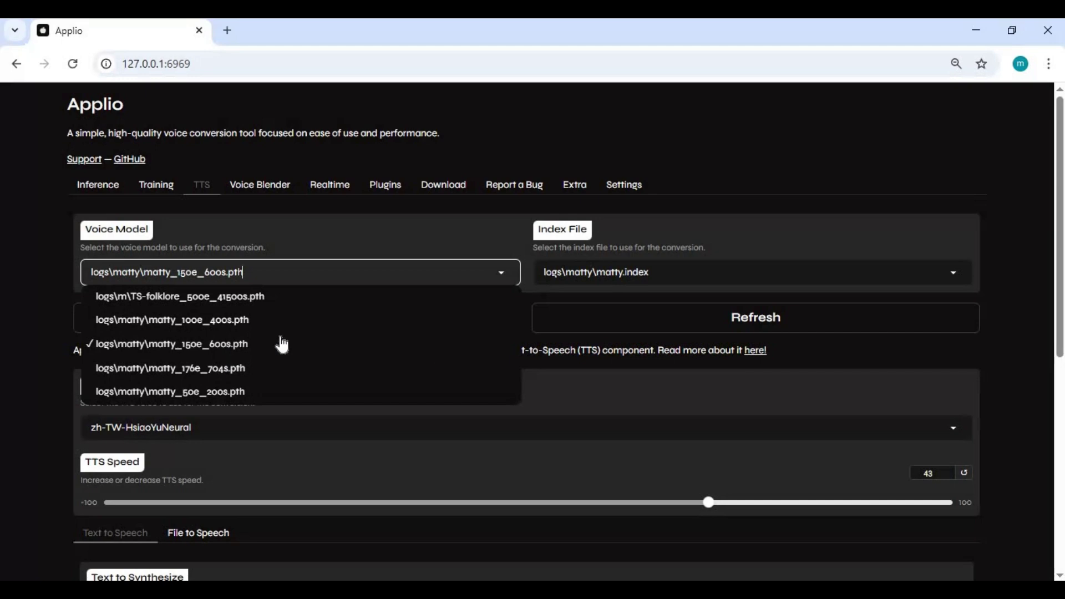
left_click(680, 396)
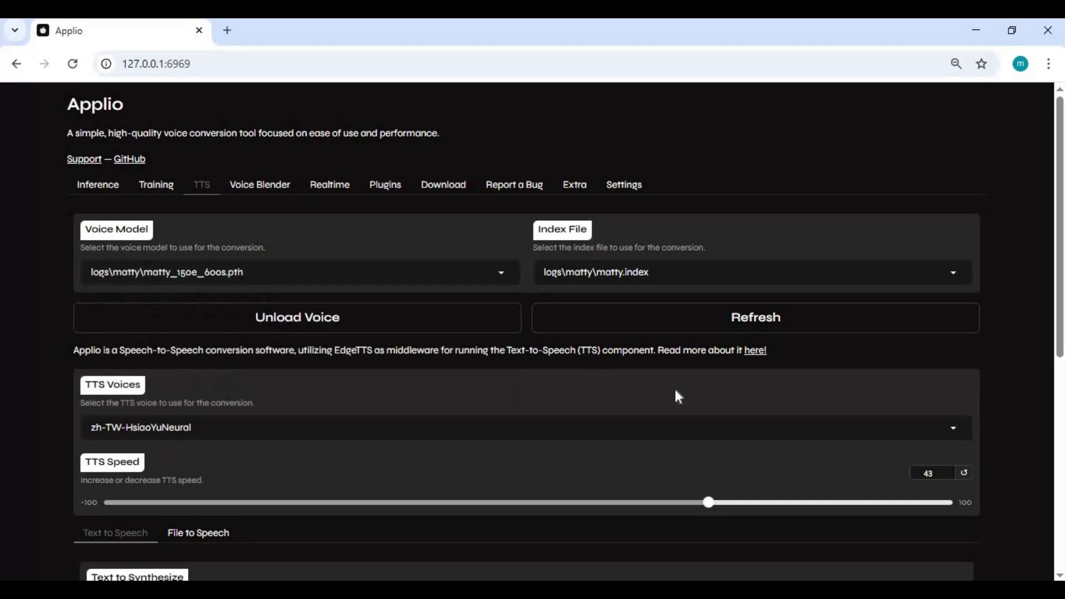
scroll(609, 378, "down", 7)
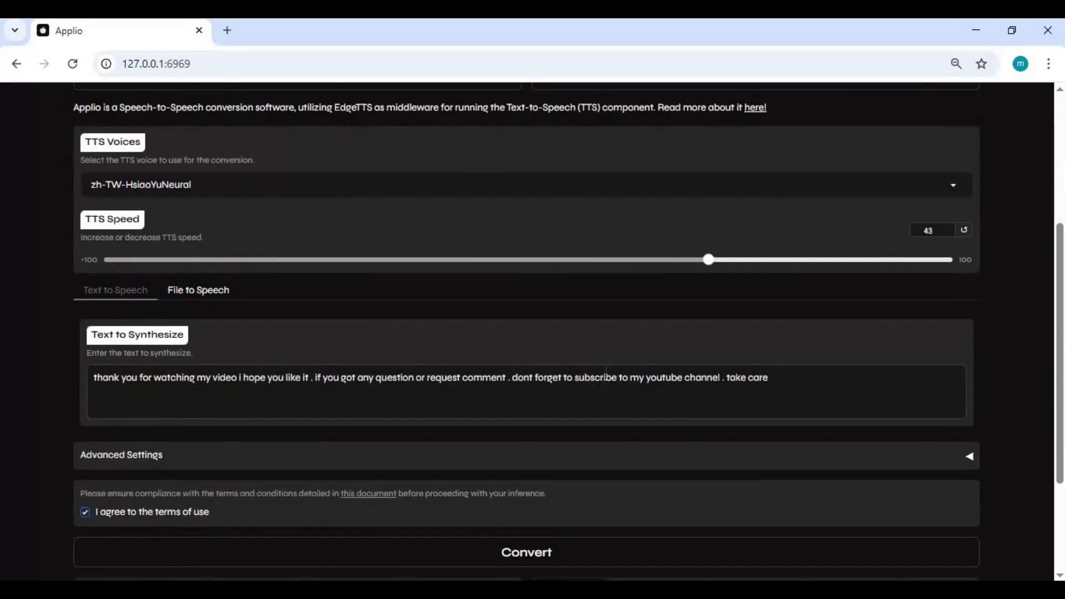